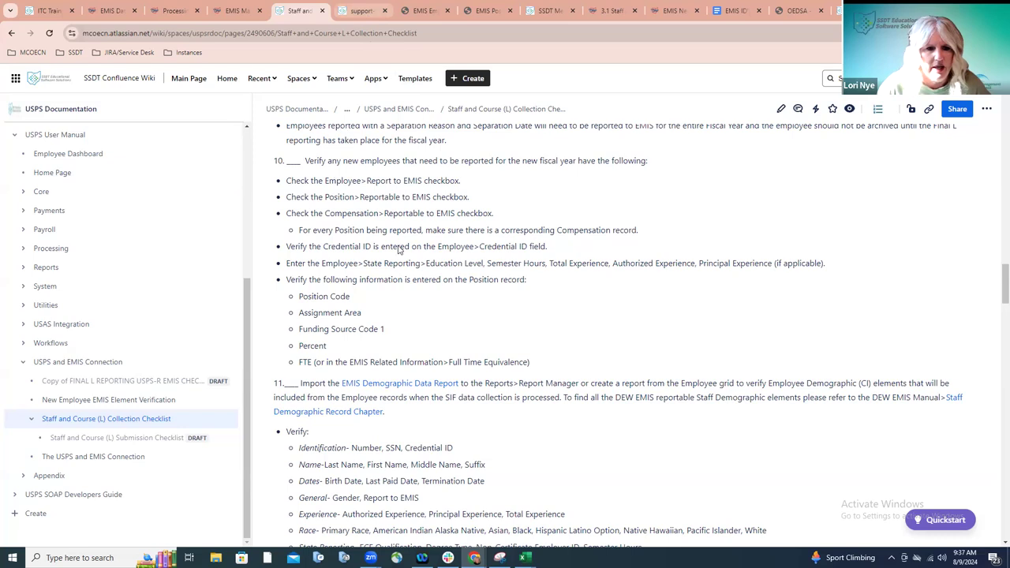
Open the first employee record in the USPS Employees grid, inspect its Credential ID field, and close the record without saving
key(ctrl+Tab)
click(47, 108)
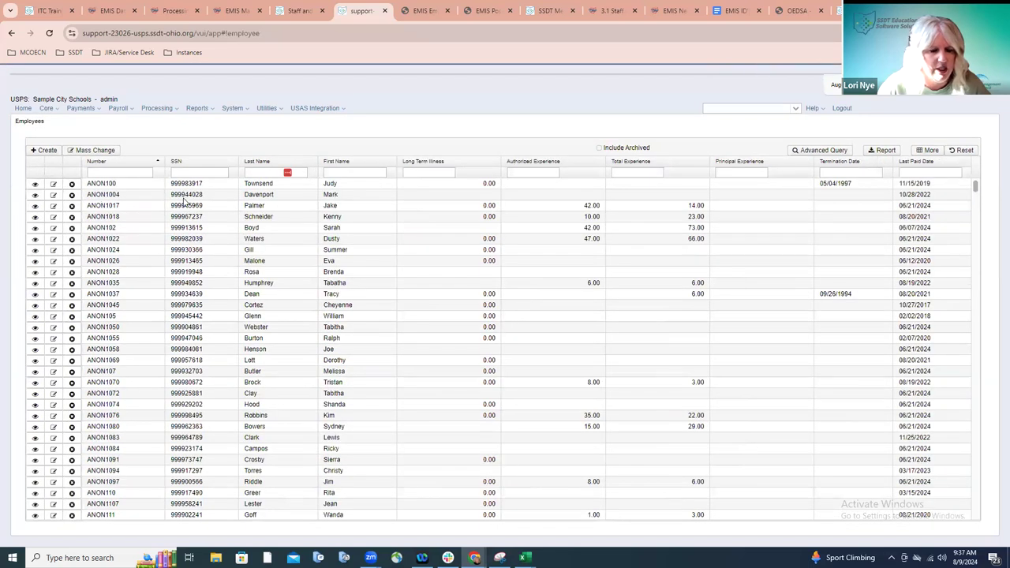
double_click(178, 187)
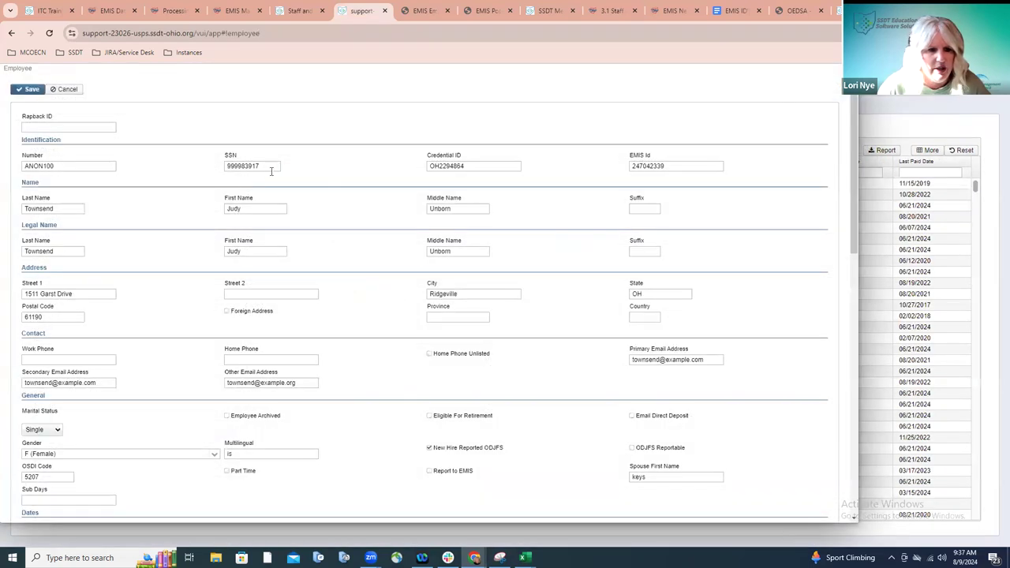
click(430, 167)
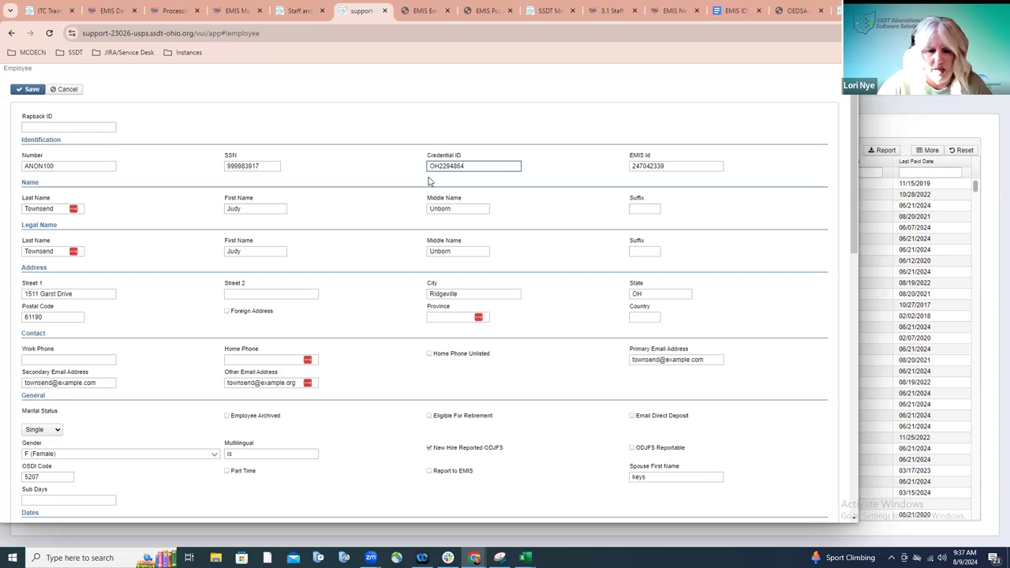
drag(430, 167, 478, 169)
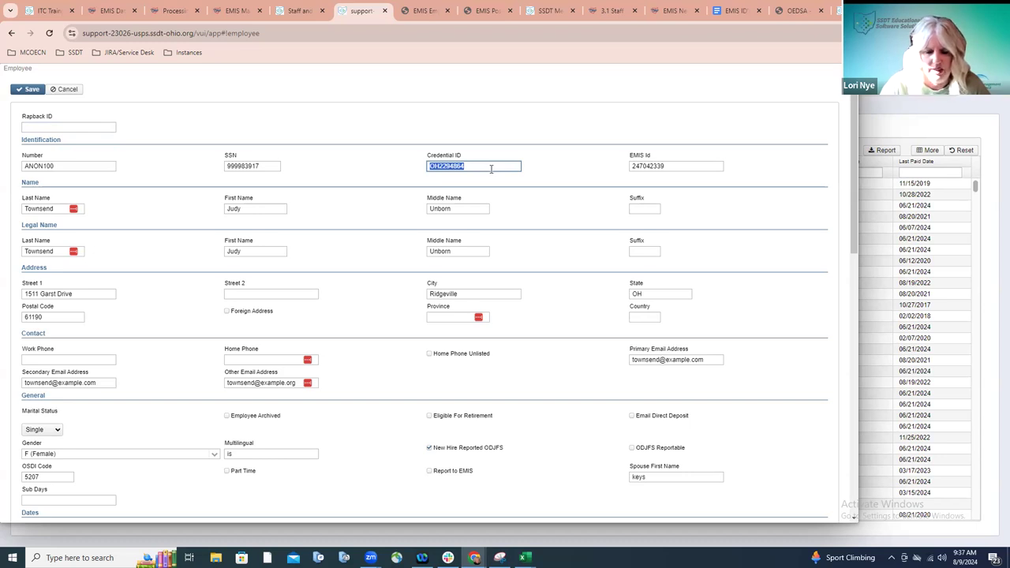
click(491, 168)
click(432, 168)
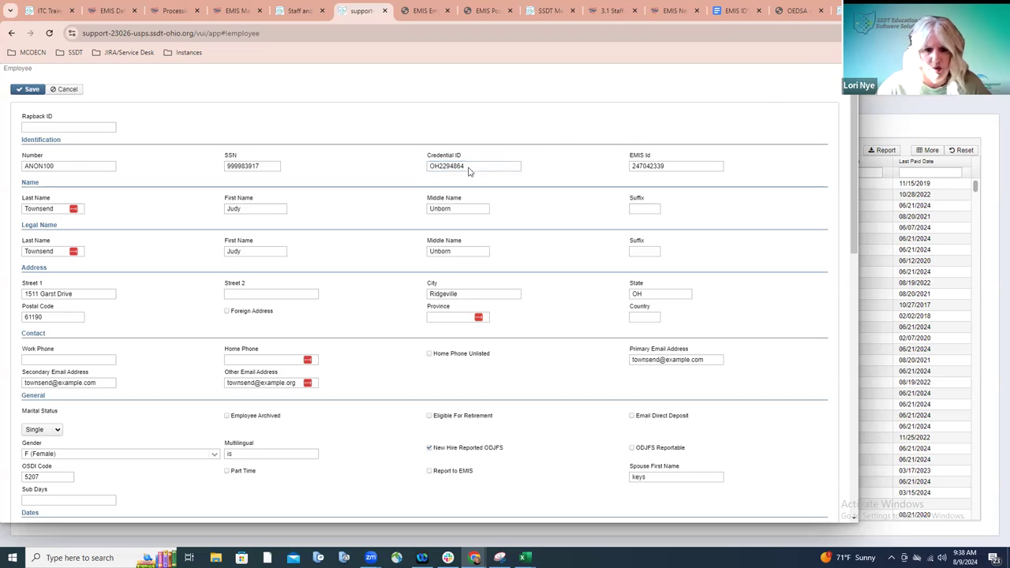
key(Escape)
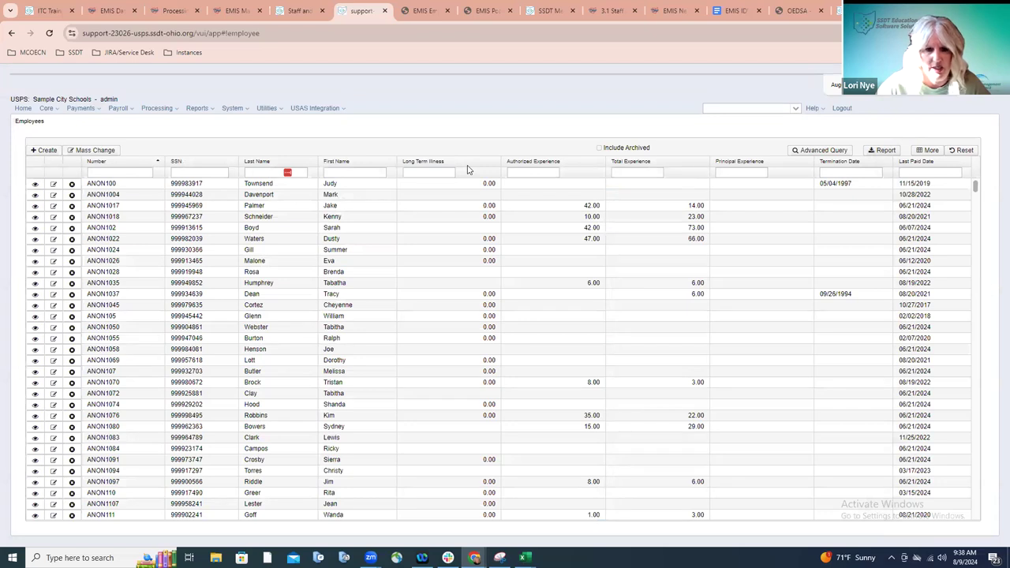
Return to the Staff and Course (L) Collection Checklist and review items 10 and 11 on new employees and the EMIS Demographic Data Report
key(ctrl+shift+Tab)
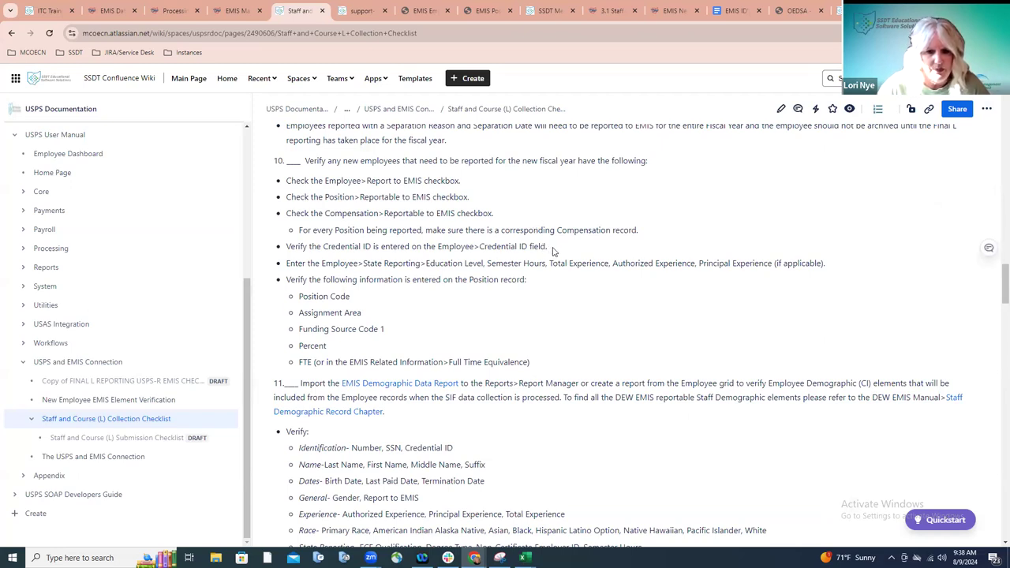
scroll(555, 251, down, 1)
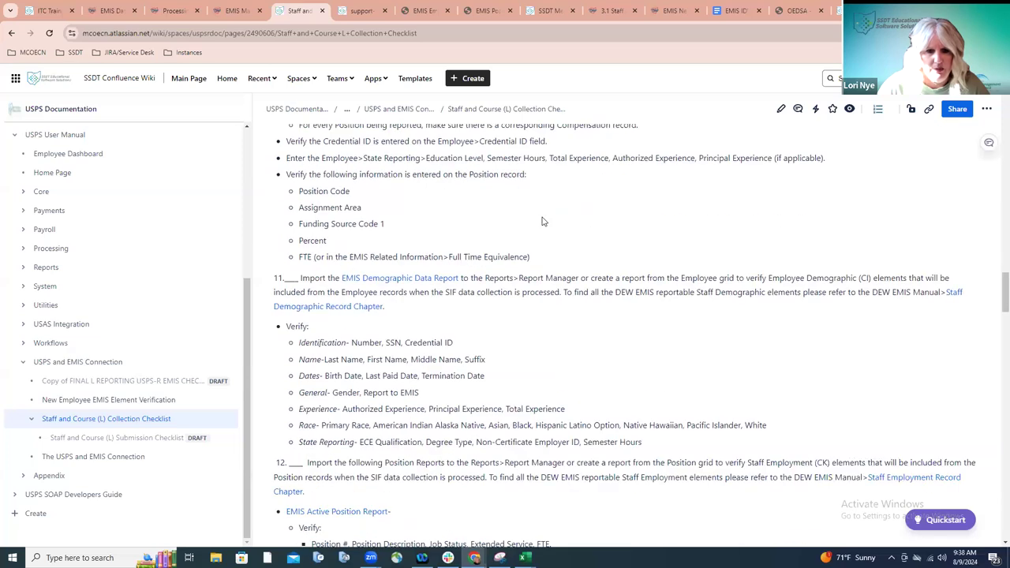
scroll(371, 177, up, 1)
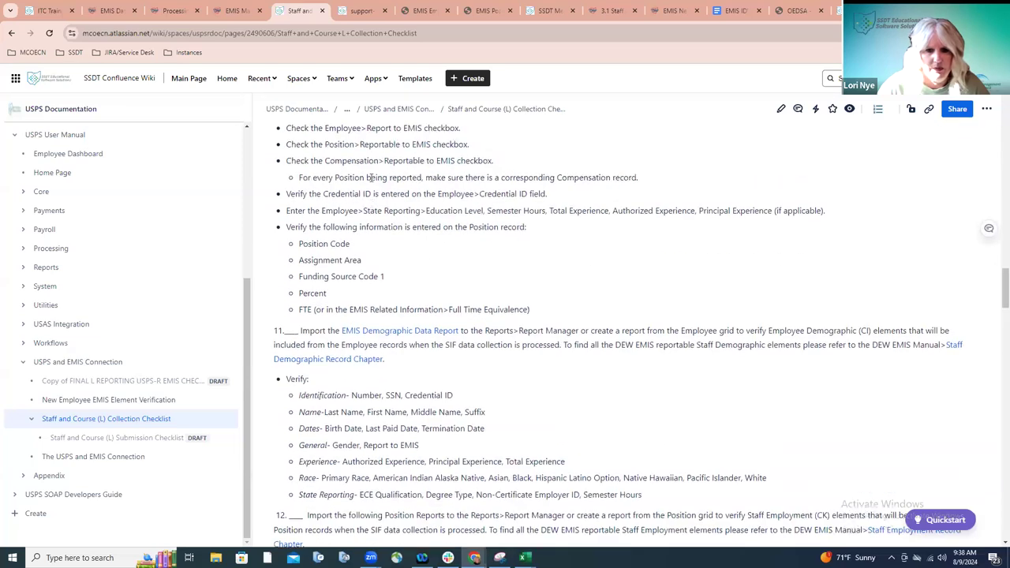
scroll(408, 182, up, 1)
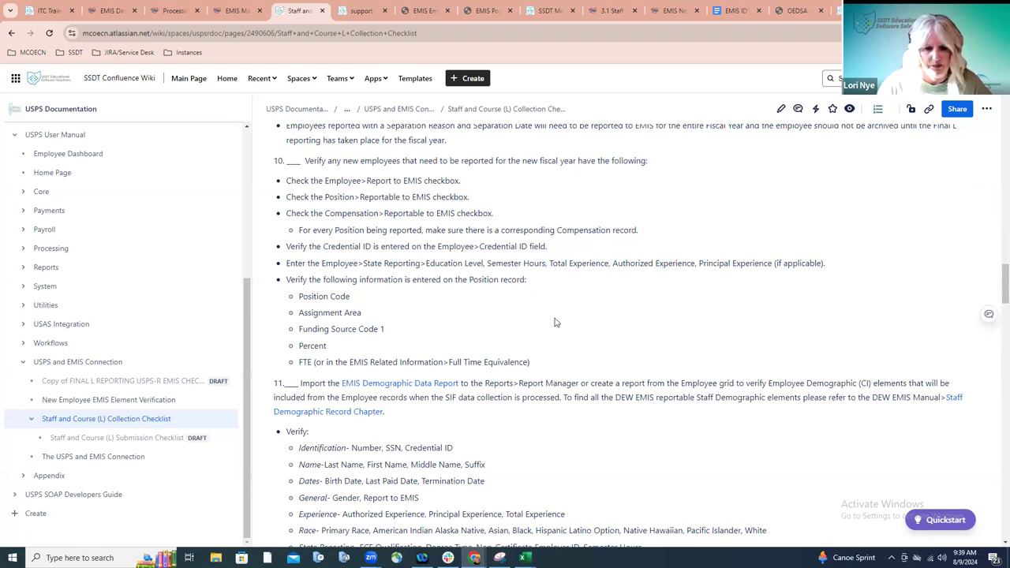
scroll(555, 322, down, 2)
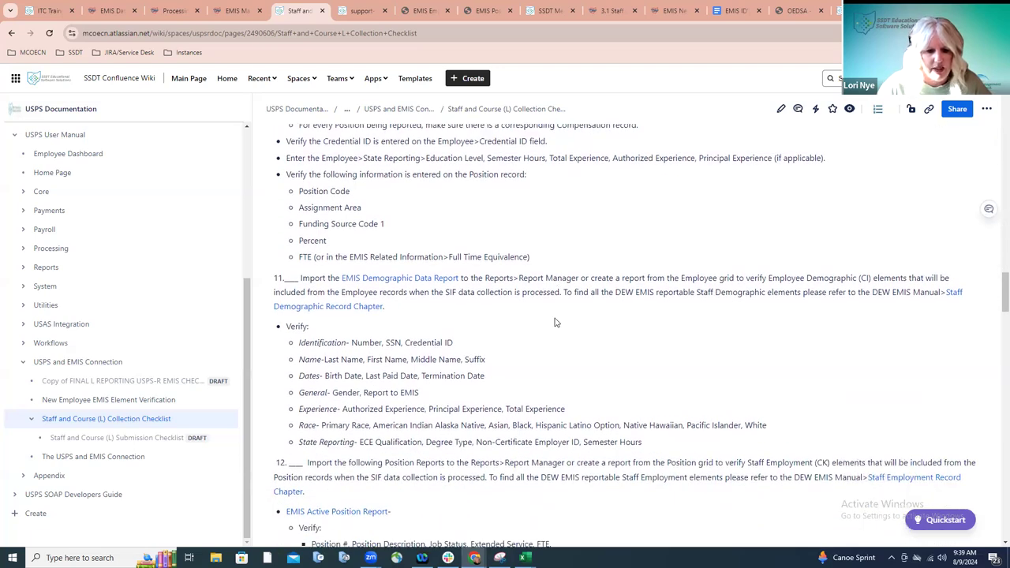
scroll(555, 322, up, 1)
scroll(555, 322, down, 3)
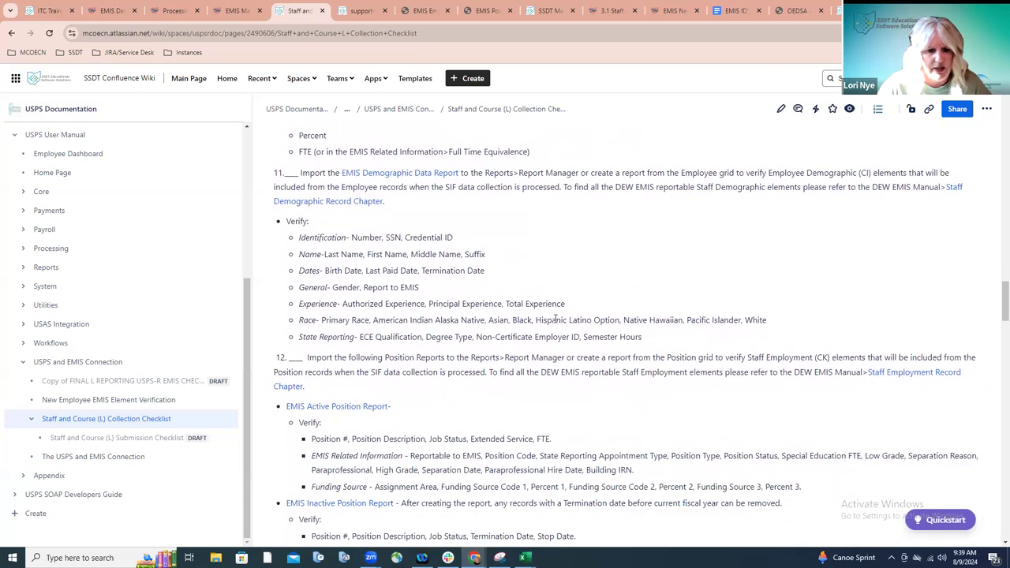
Examine checklist items 12 and 13 for the elements to verify on the EMIS position and compensation reports
scroll(557, 320, down, 3)
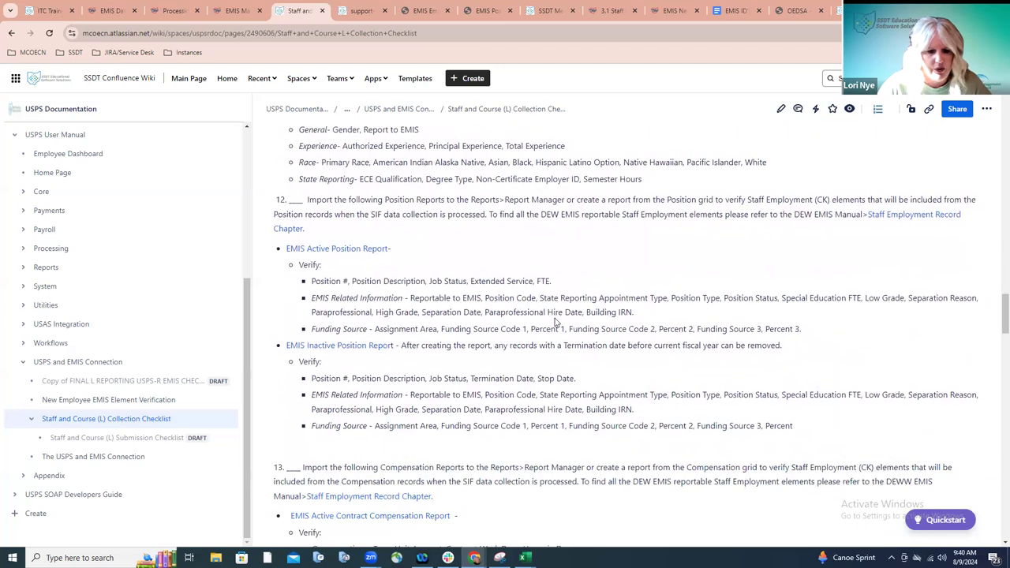
scroll(556, 322, down, 5)
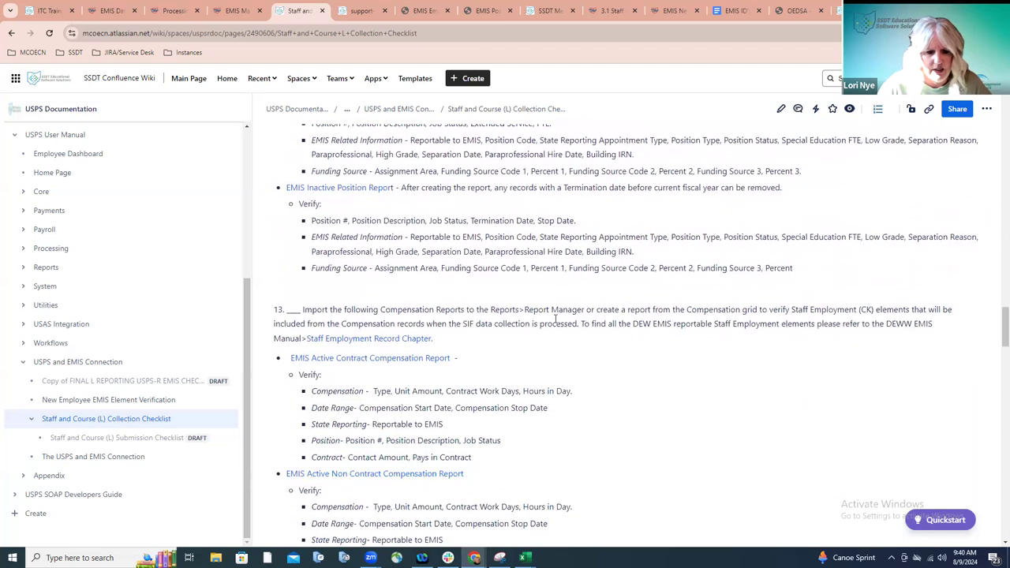
scroll(555, 320, down, 1)
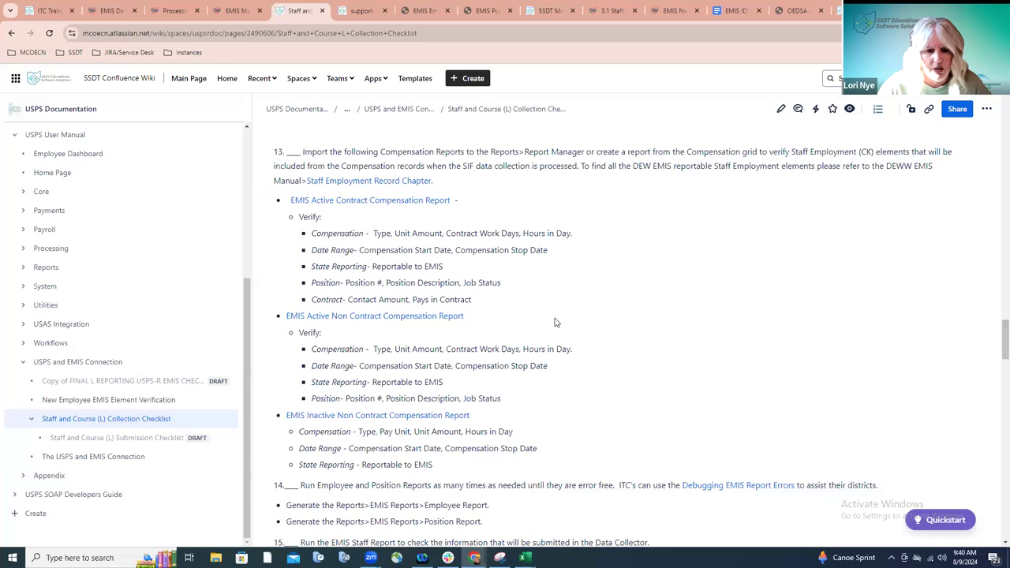
scroll(554, 322, up, 4)
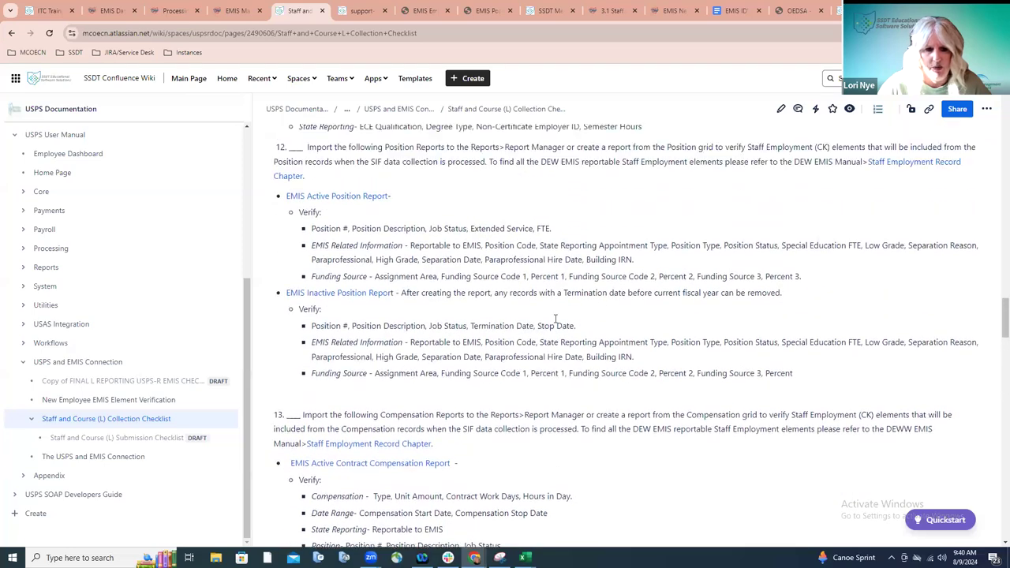
scroll(556, 321, up, 1)
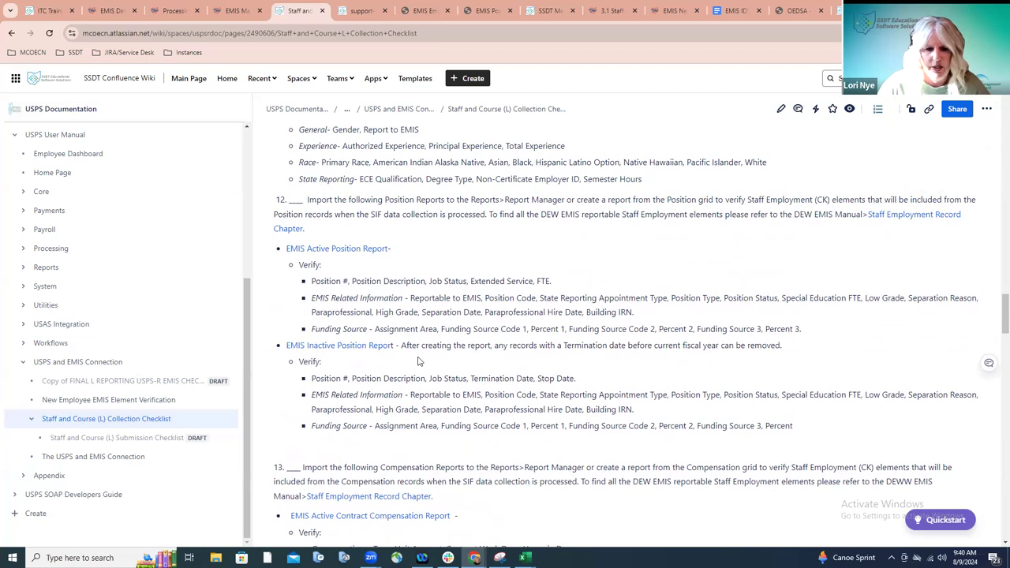
scroll(431, 245, down, 3)
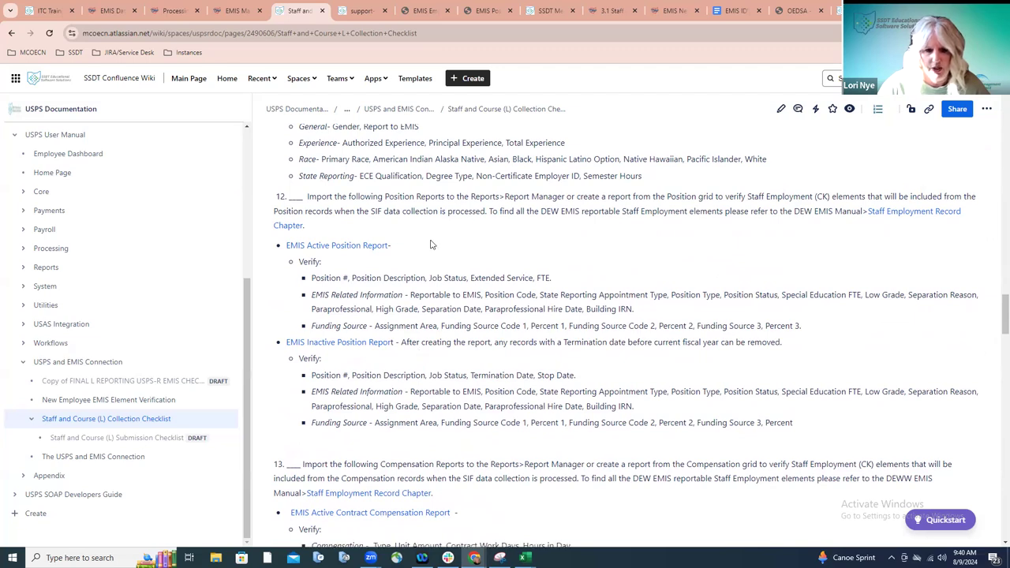
scroll(431, 245, down, 1)
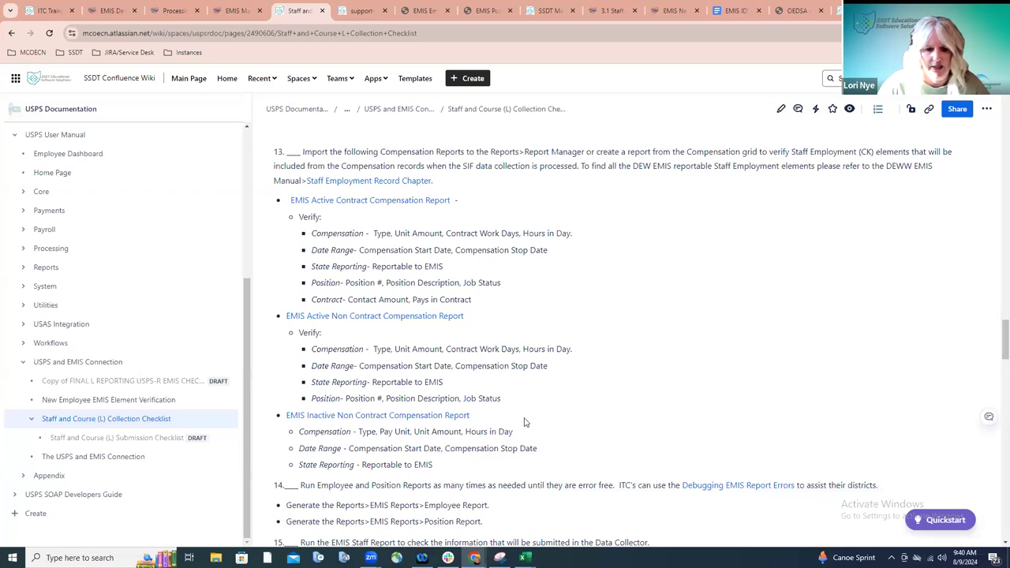
scroll(525, 422, down, 2)
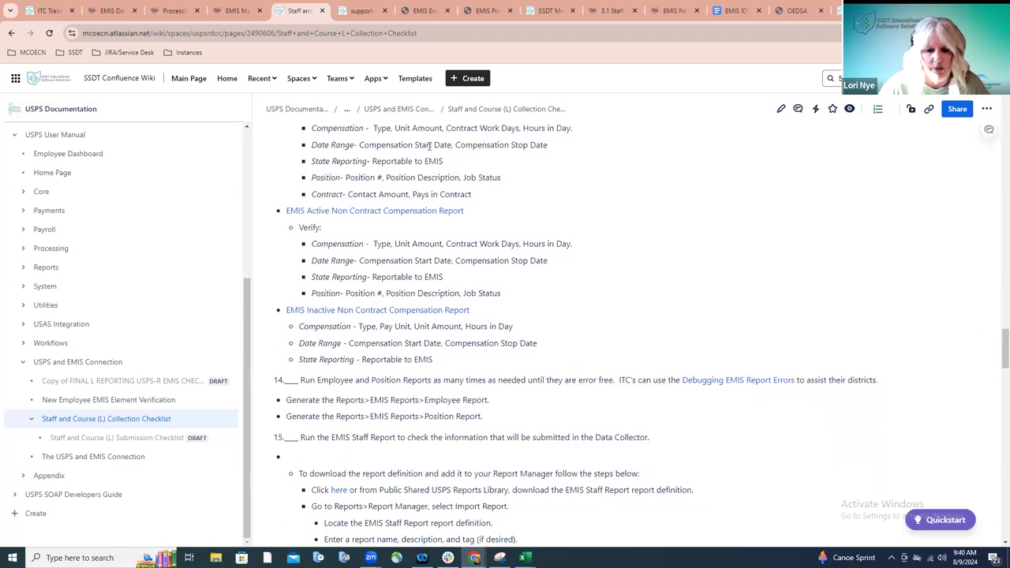
scroll(509, 397, up, 6)
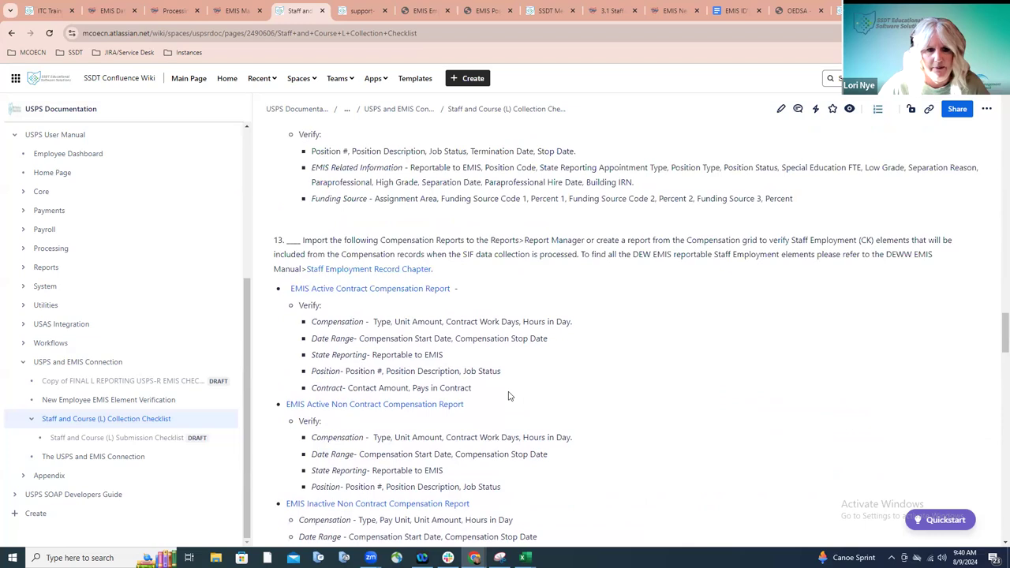
scroll(509, 395, up, 1)
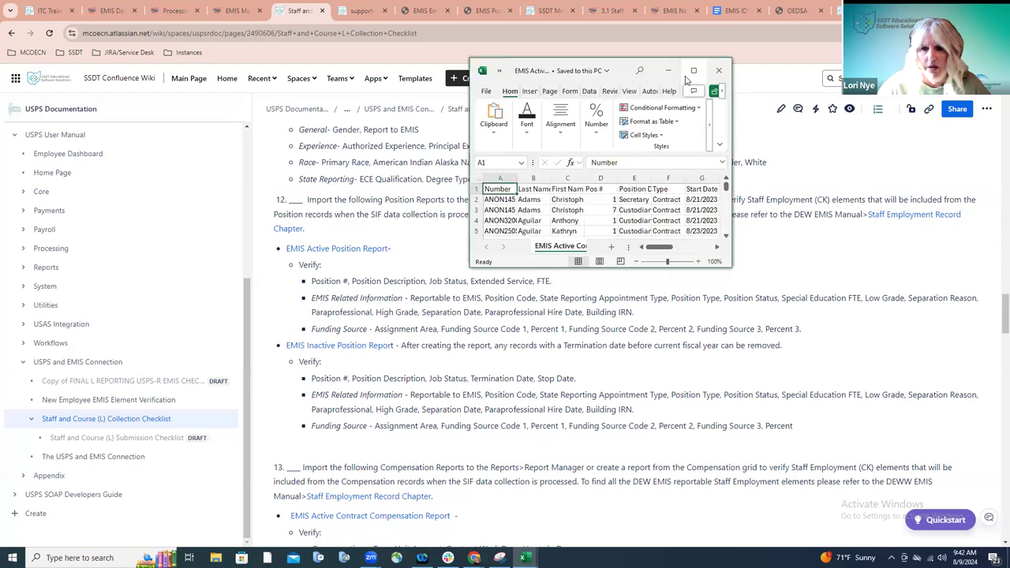
Maximize the EMIS Active Compensation Report workbook in Excel and autofit all its column widths
double_click(683, 72)
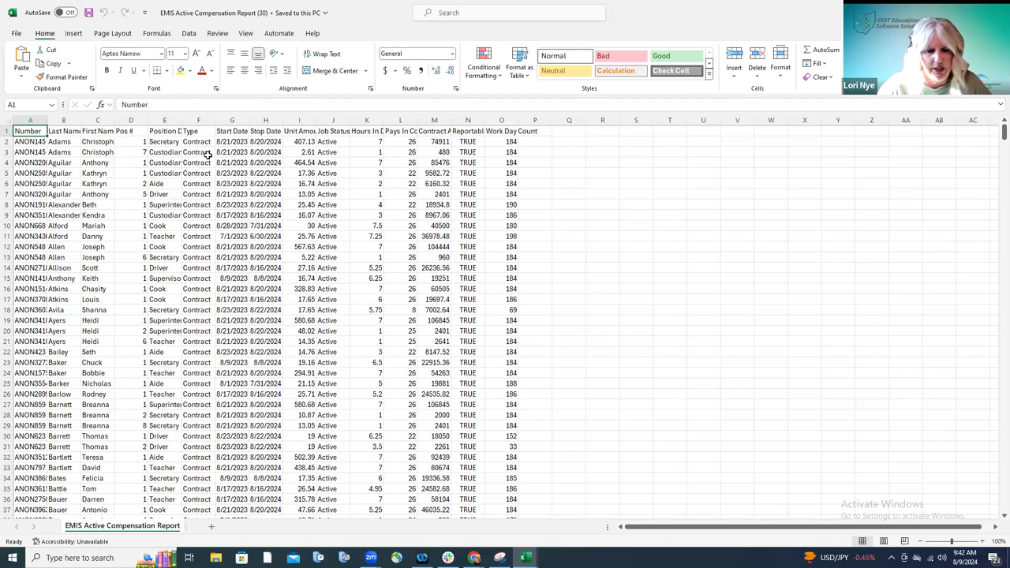
click(8, 124)
double_click(46, 120)
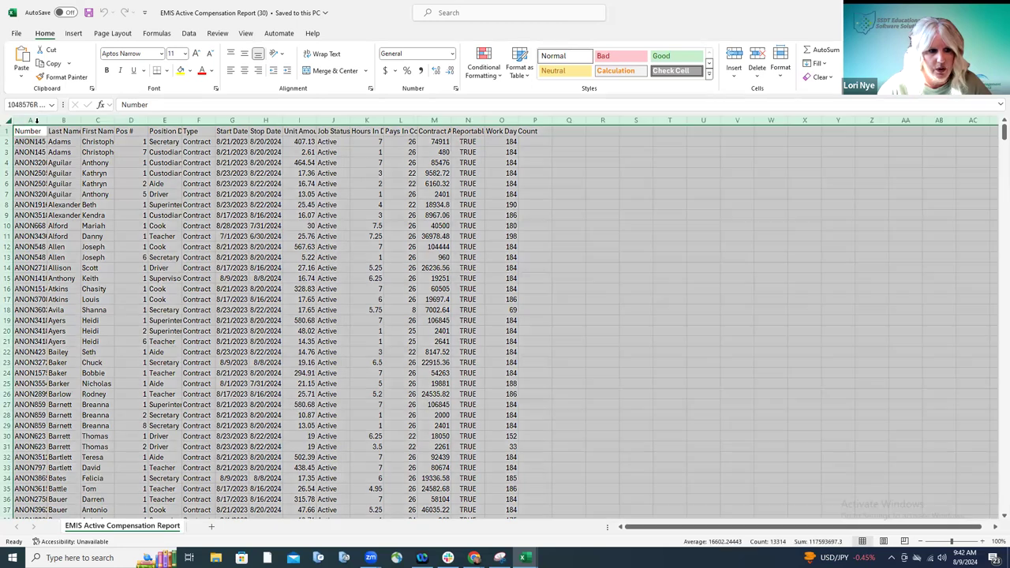
click(273, 184)
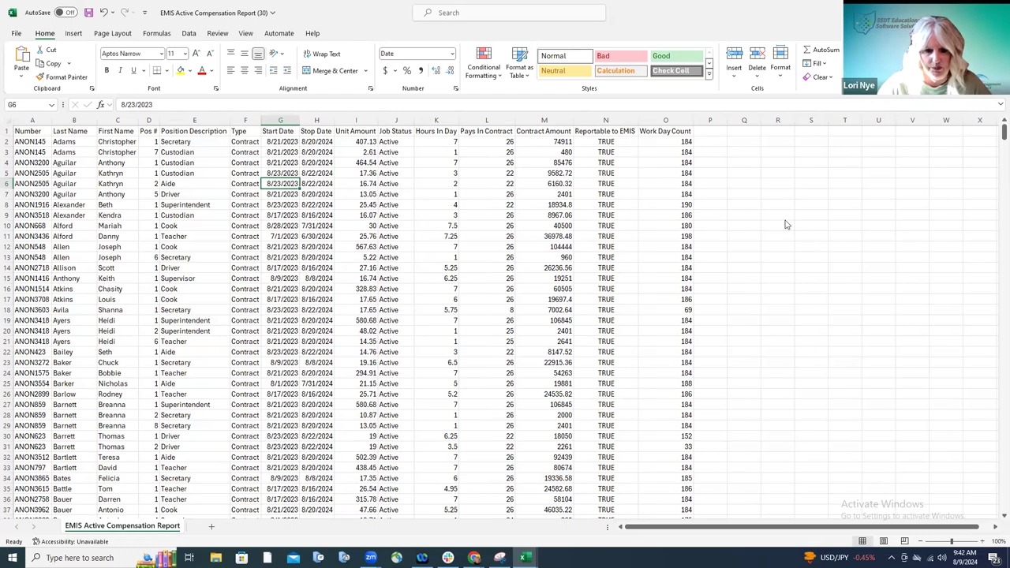
Go back to the checklist in the browser and review item 13's compensation reports and item 14 on running Employee and Position Reports
key(alt+Tab)
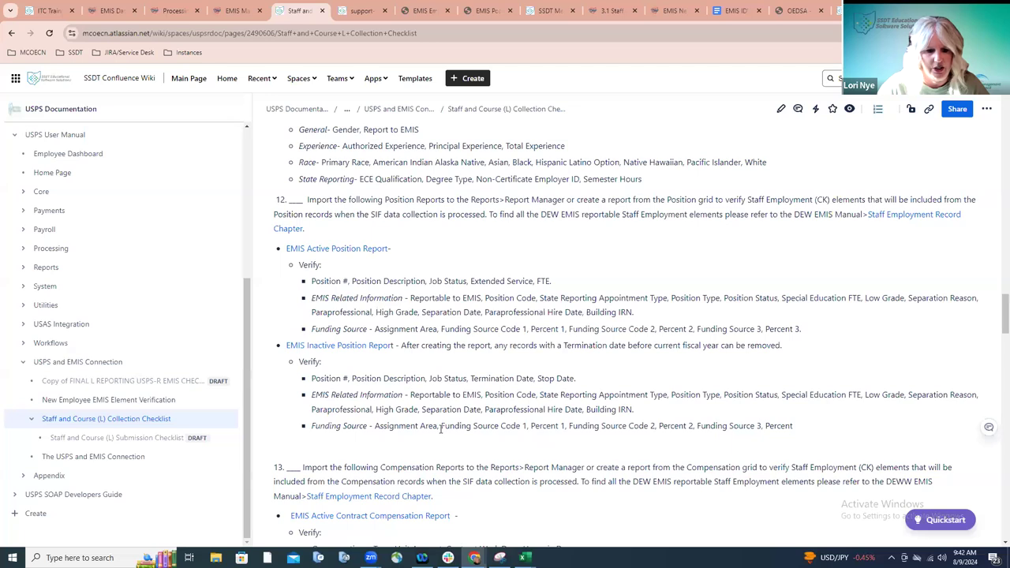
scroll(440, 428, down, 5)
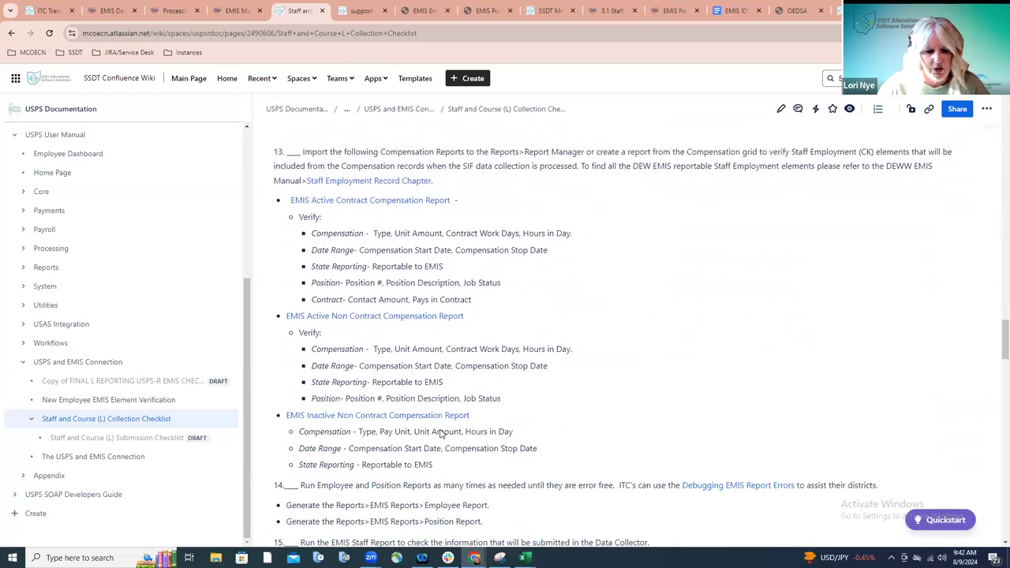
scroll(440, 433, down, 2)
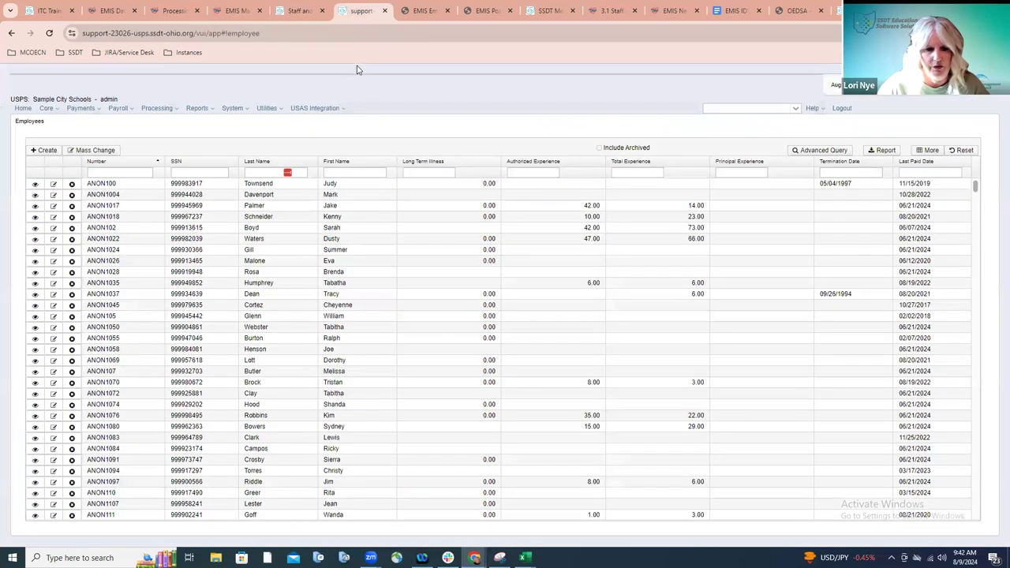
Open the EMIS Reports page in USPS, where the employee and position reports are generated
click(361, 14)
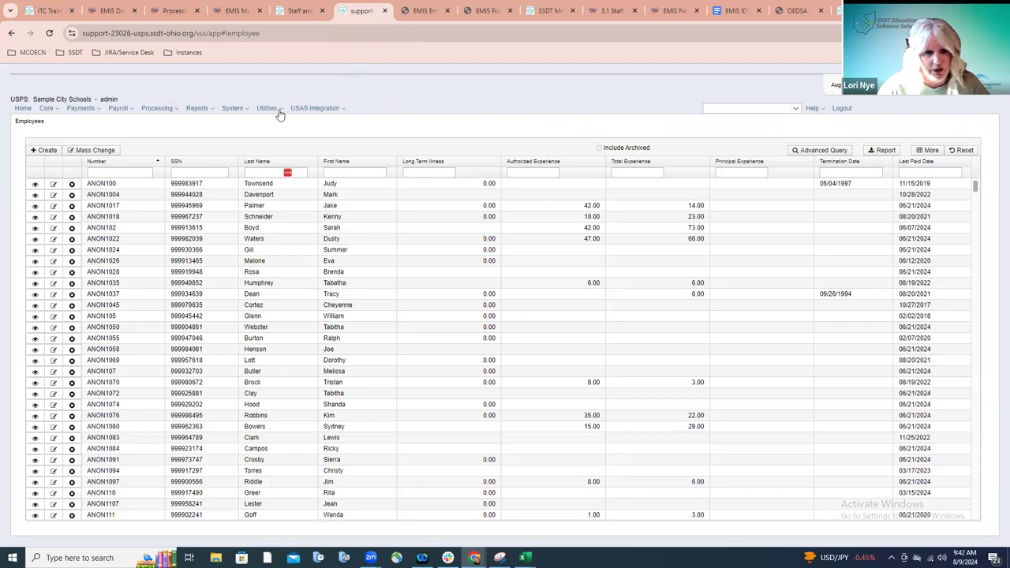
click(209, 110)
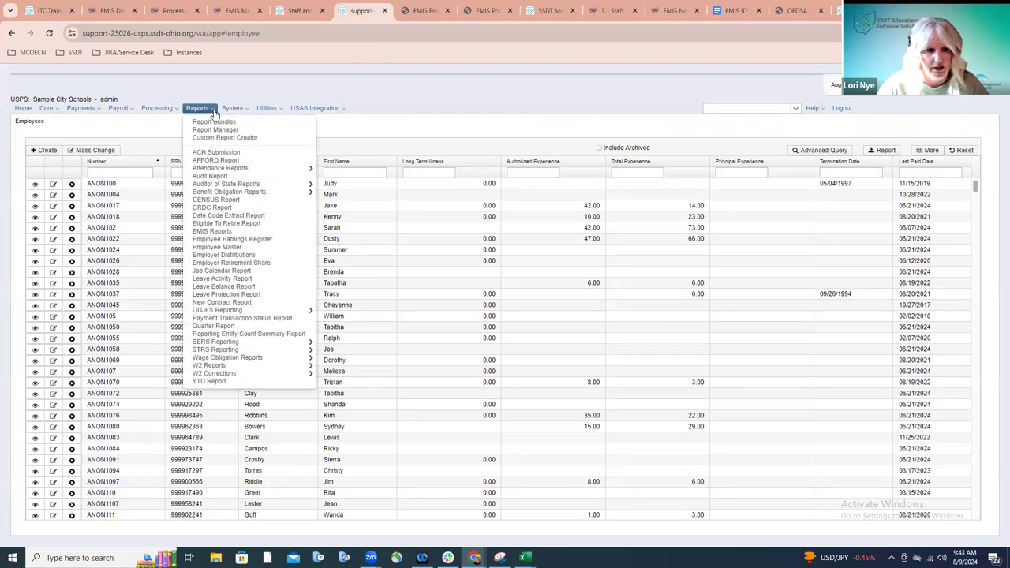
click(222, 234)
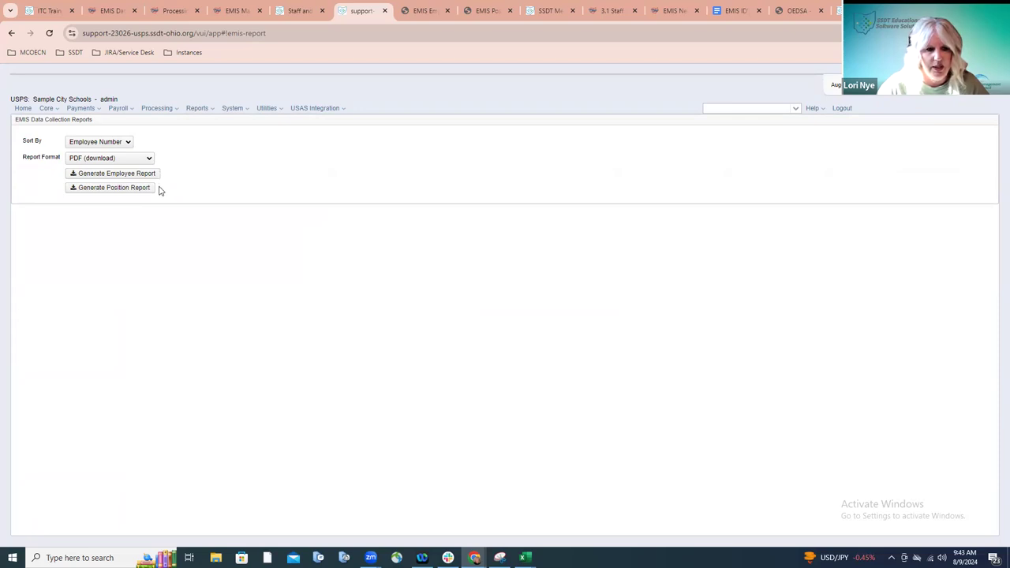
Review the generated EMIS Employee Report PDF for error messages, through to the report summary on its last page
click(422, 11)
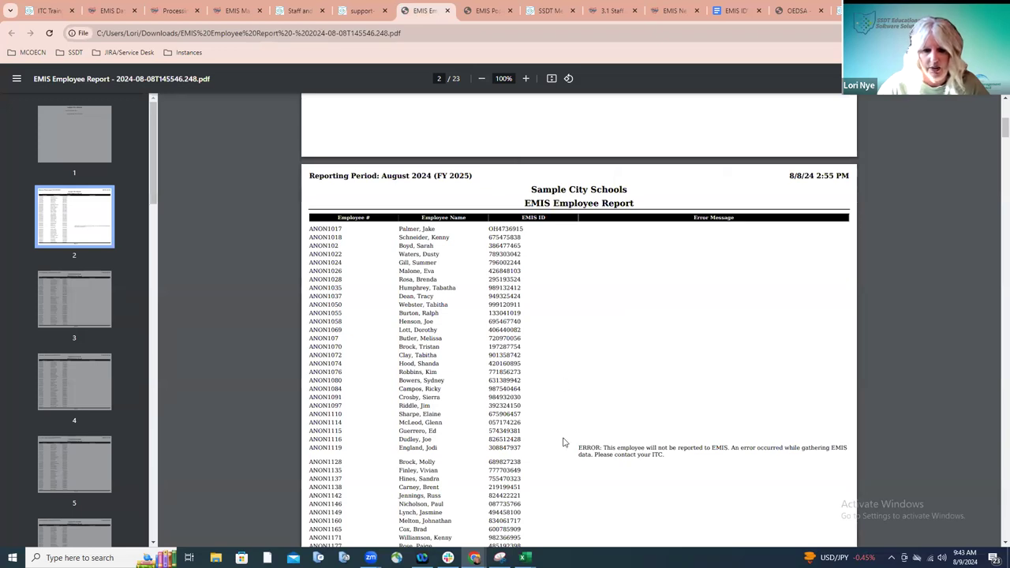
drag(998, 133, 997, 527)
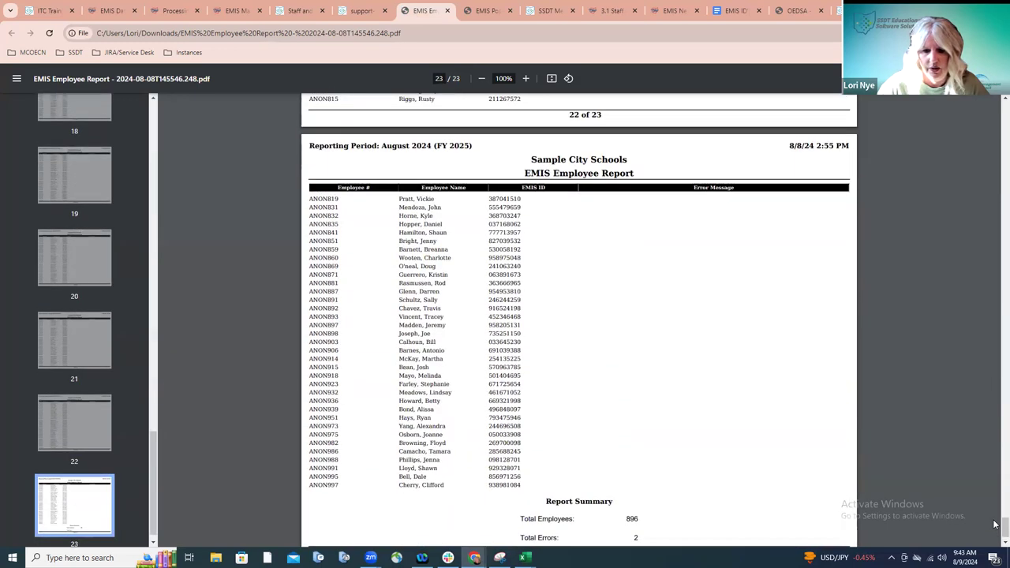
scroll(760, 422, down, 1)
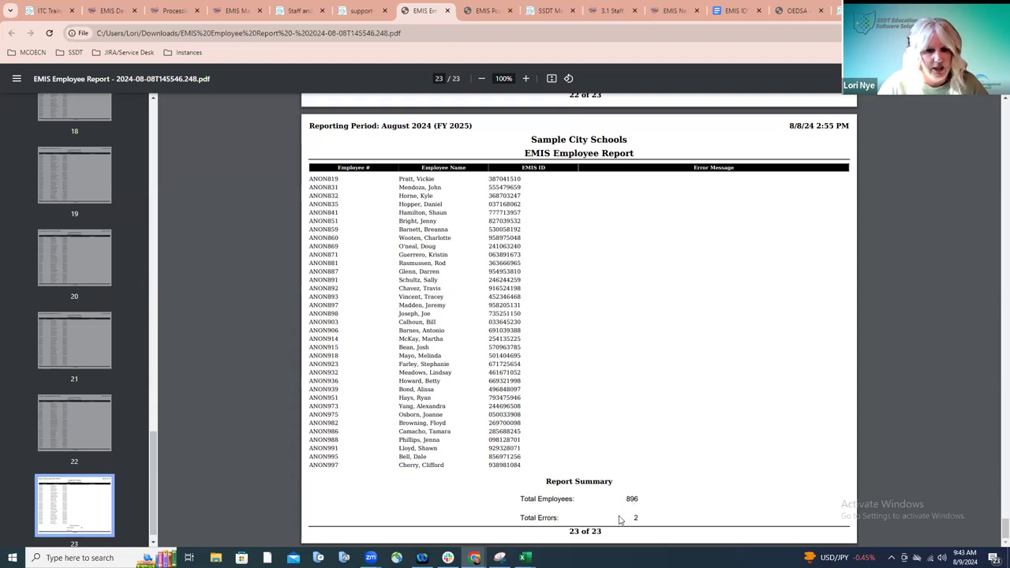
Review the EMIS Position Report PDF for error messages, through to the report summary on its last page
click(487, 10)
scroll(729, 264, down, 4)
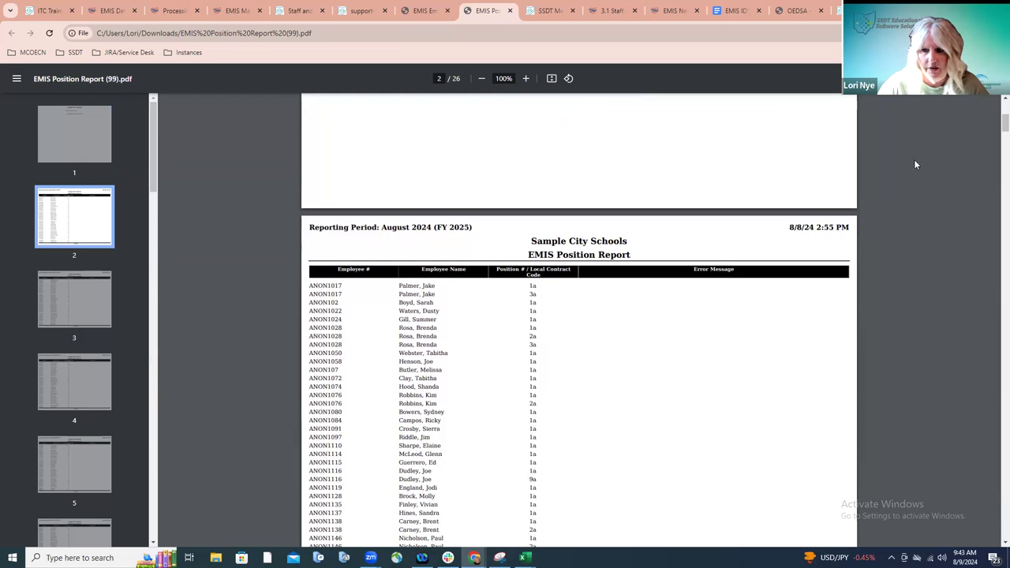
drag(995, 120, 996, 537)
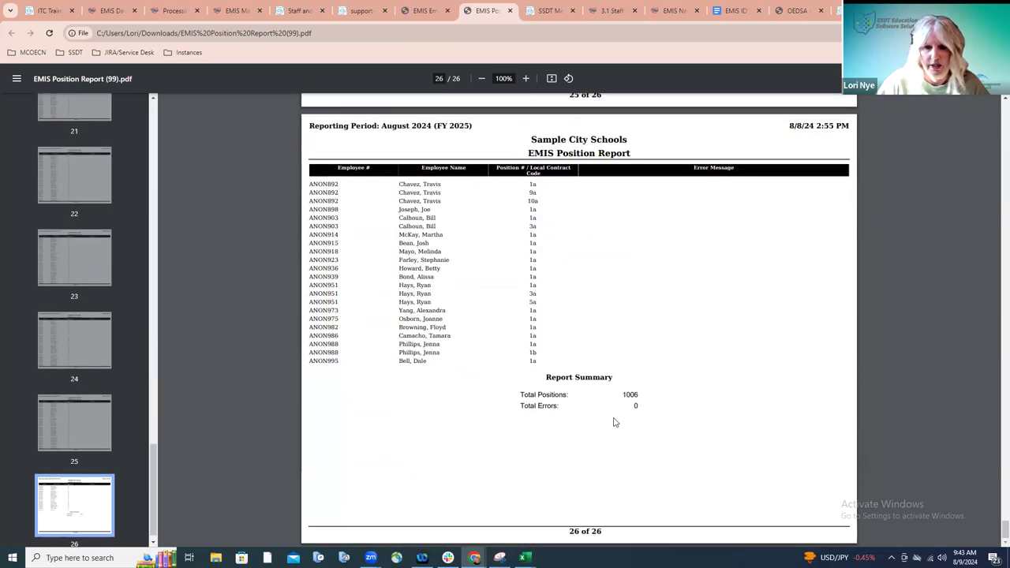
Go back to the EMIS Employee Report PDF and search its pages for an employee row with an error message
click(411, 16)
scroll(671, 320, up, 4)
scroll(671, 325, up, 10)
scroll(670, 325, up, 10)
scroll(671, 321, up, 10)
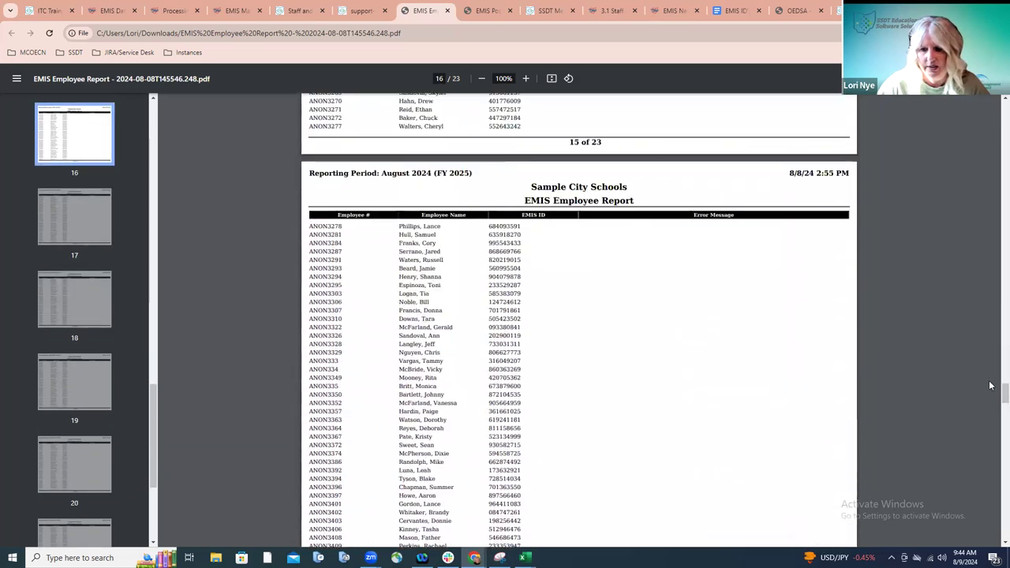
scroll(991, 387, up, 15)
drag(994, 327, 985, 188)
scroll(687, 463, up, 3)
scroll(624, 406, down, 1)
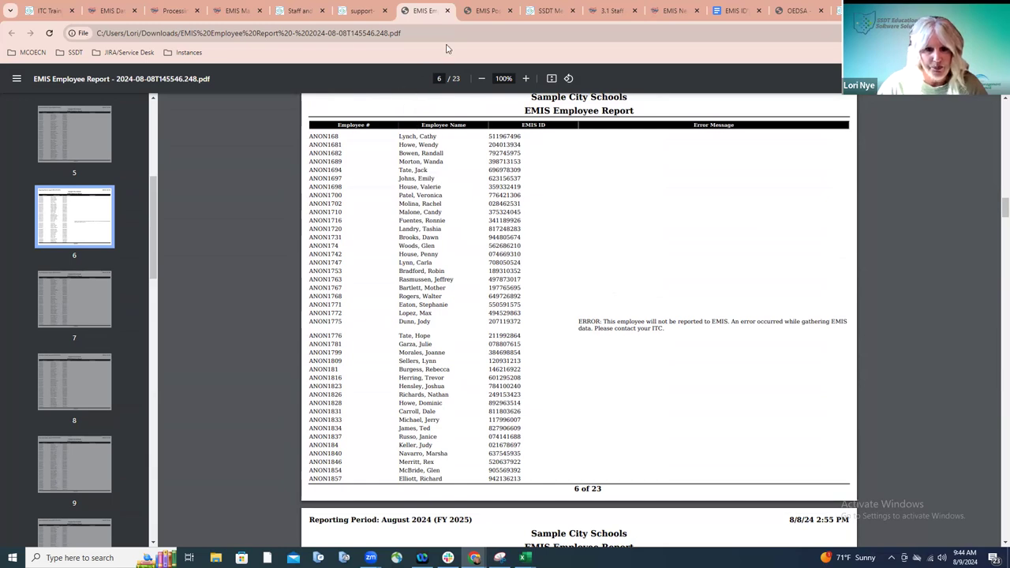
Open the Debugging EMIS Report Errors page from the ITC-only support resources on the SSDT Meetings and Trainings wiki page
click(361, 11)
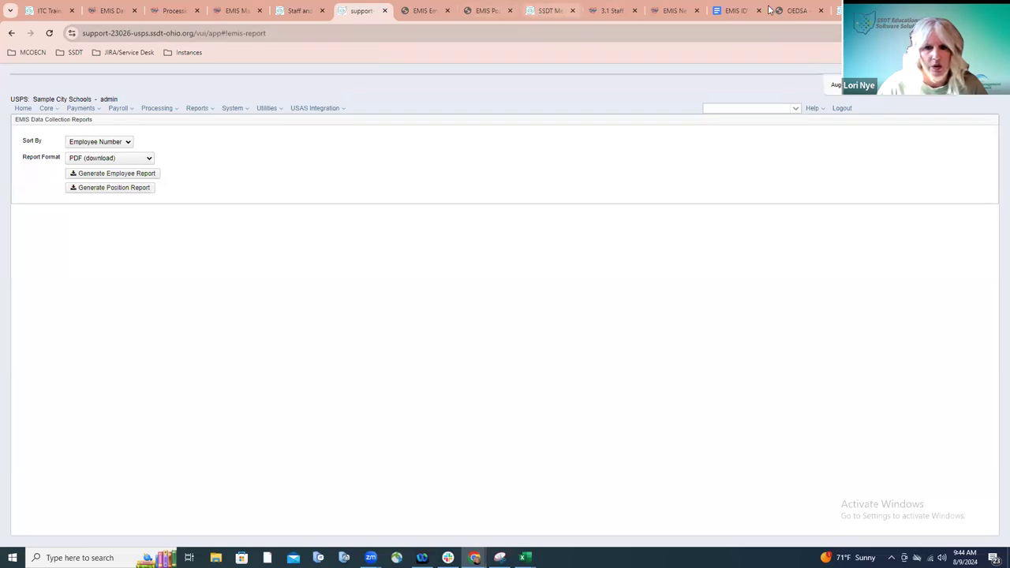
key(ctrl+1)
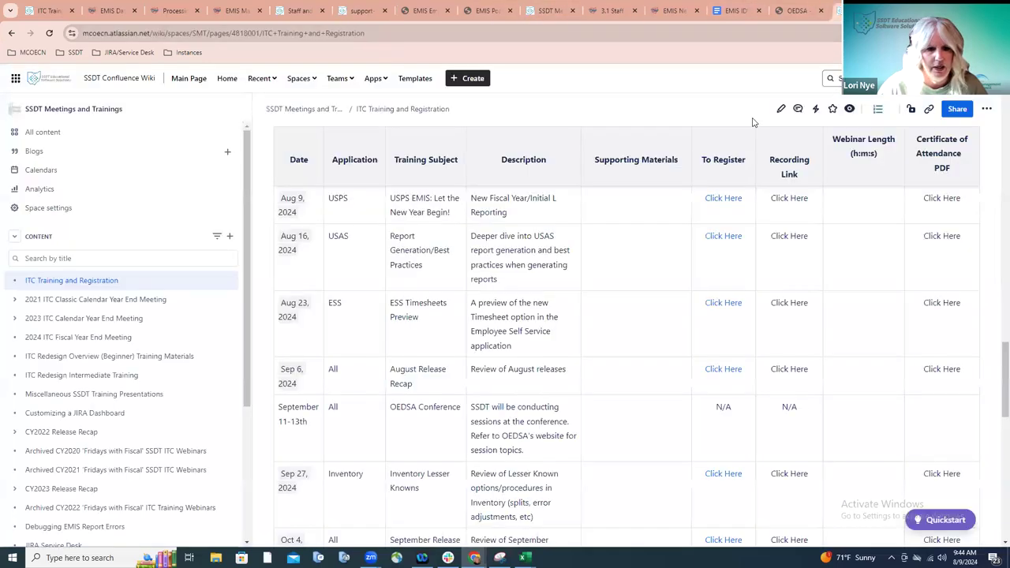
click(549, 12)
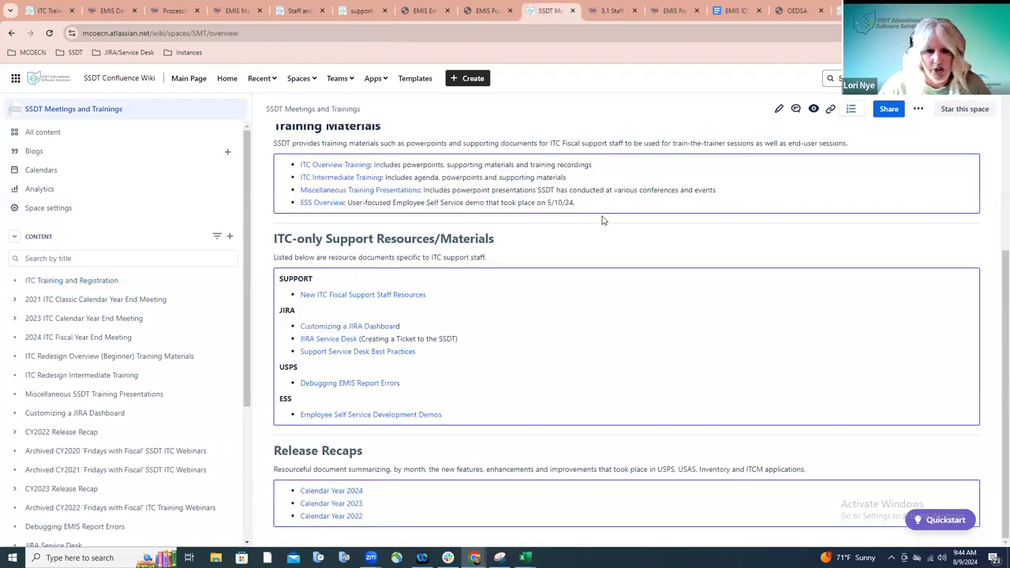
scroll(603, 220, up, 4)
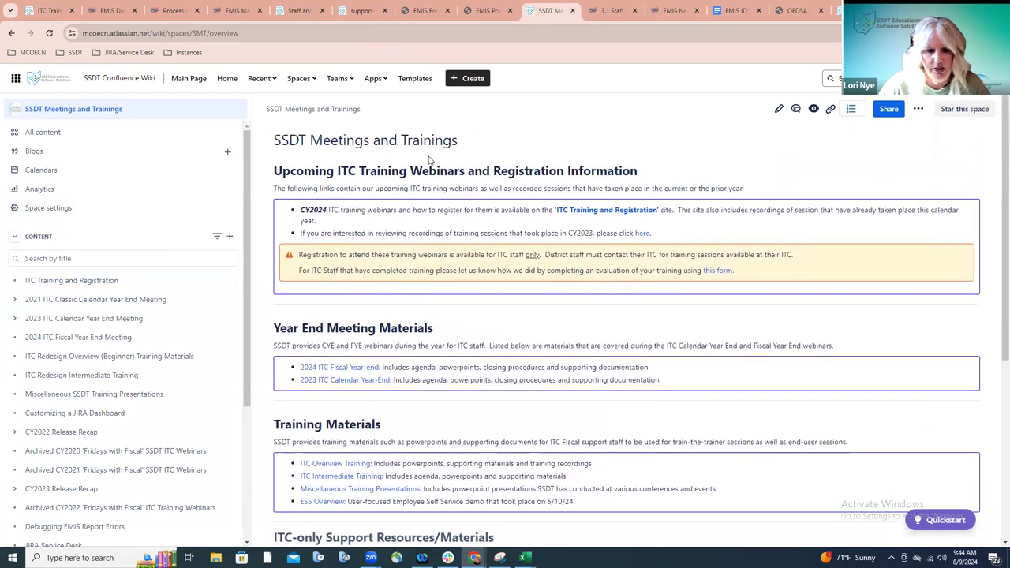
scroll(485, 313, down, 2)
scroll(485, 313, down, 4)
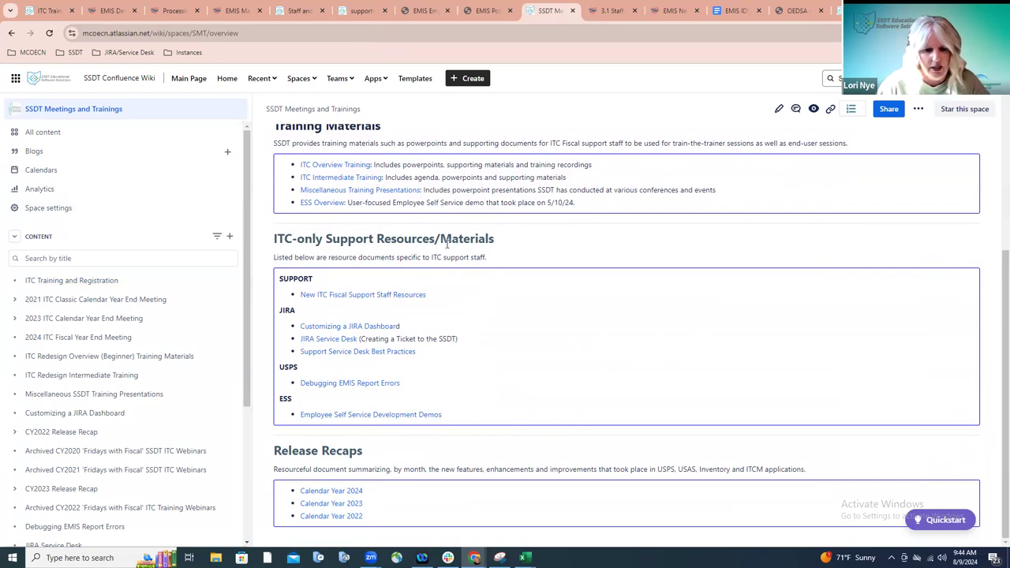
click(399, 384)
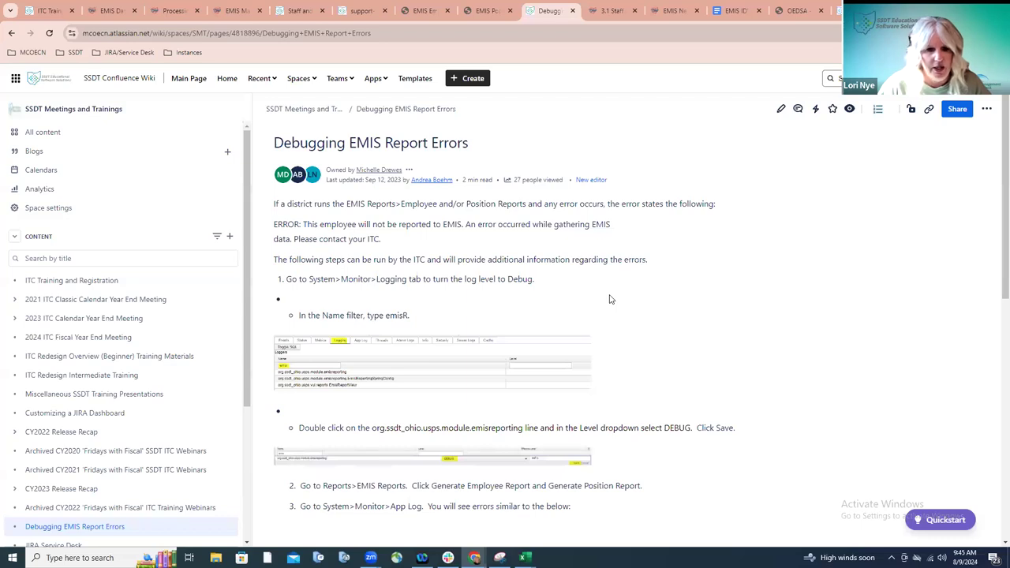
Go to the logging settings of the USPS system monitor and filter the loggers by the name "emisr"
click(361, 11)
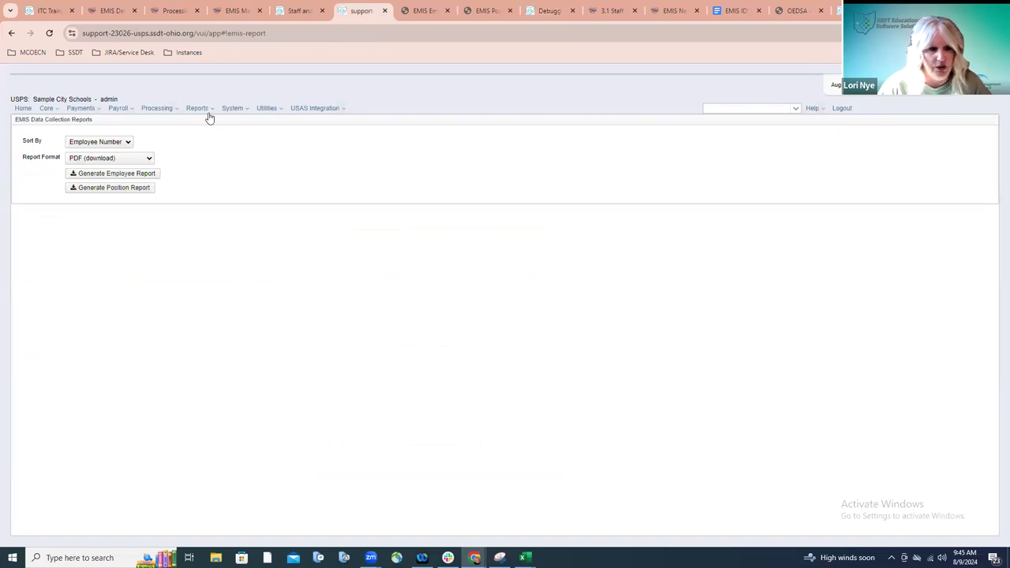
click(233, 111)
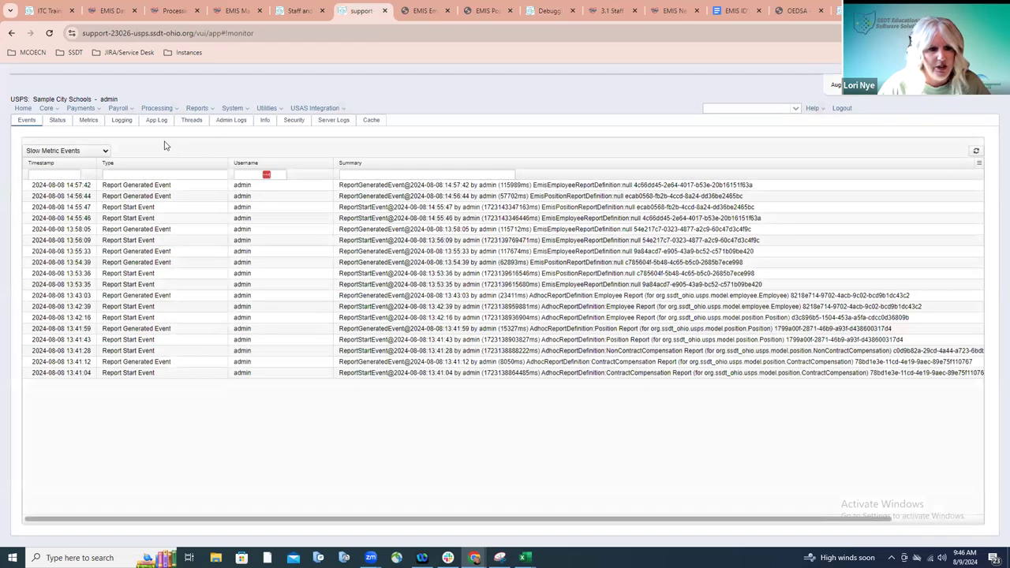
click(120, 123)
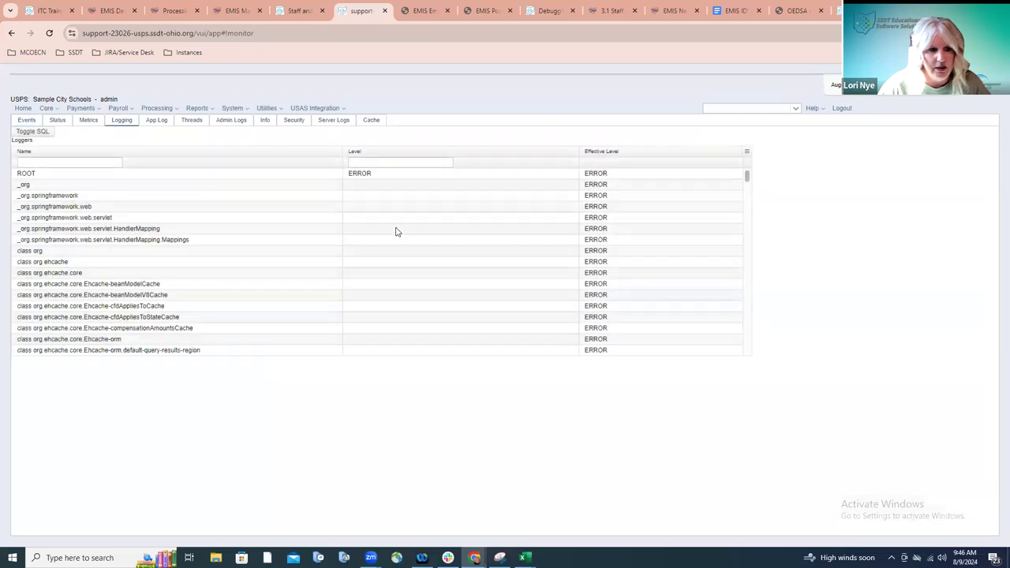
click(89, 162)
text(emisr)
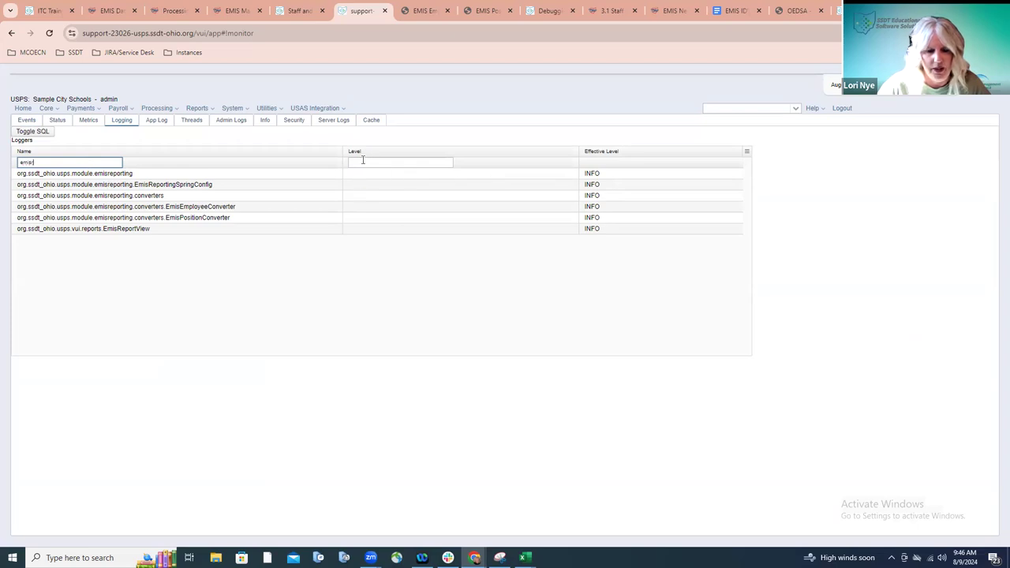
Set the level of the org.ssdt_ohio.usps.module.emisreporting logger to DEBUG and save it
click(542, 177)
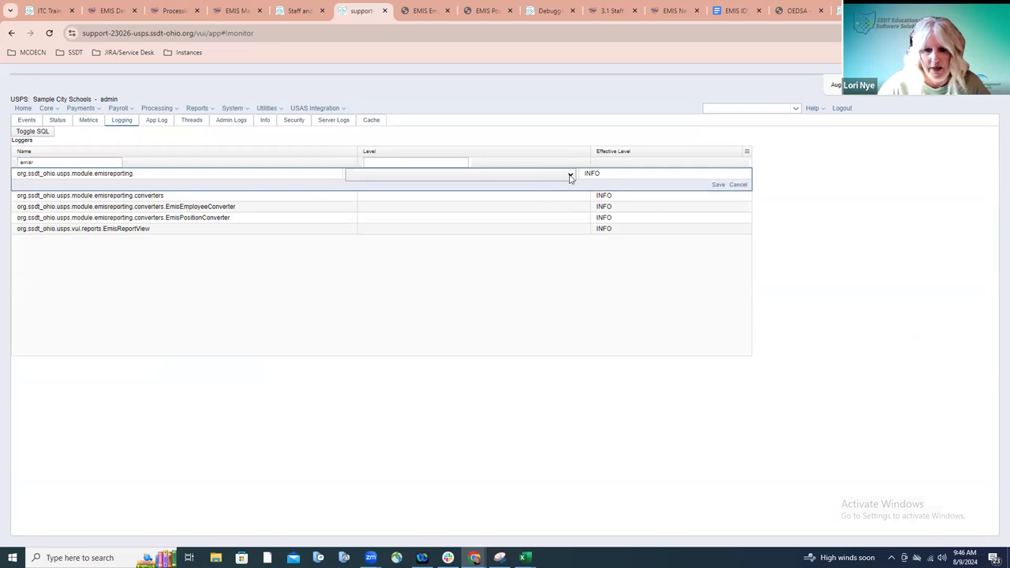
click(570, 176)
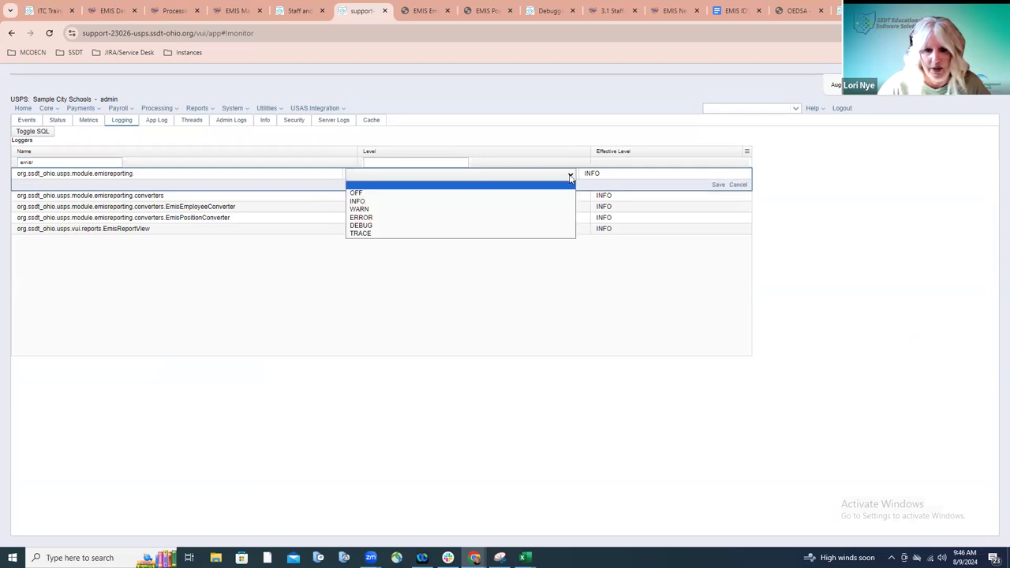
click(546, 226)
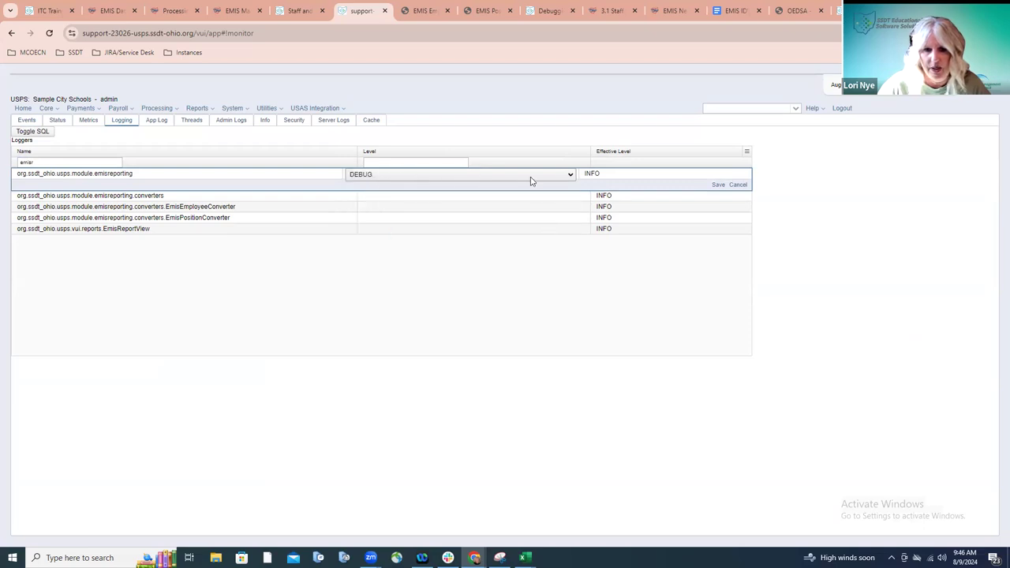
click(719, 185)
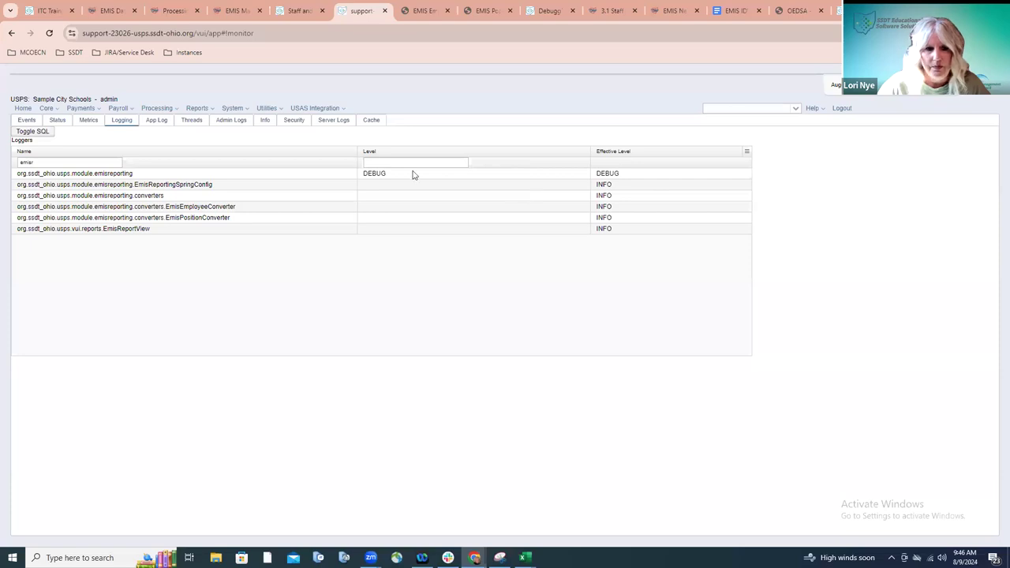
Return to EMIS Reports in USPS and generate the Employee Report as a PDF download, sorted by employee number
click(204, 112)
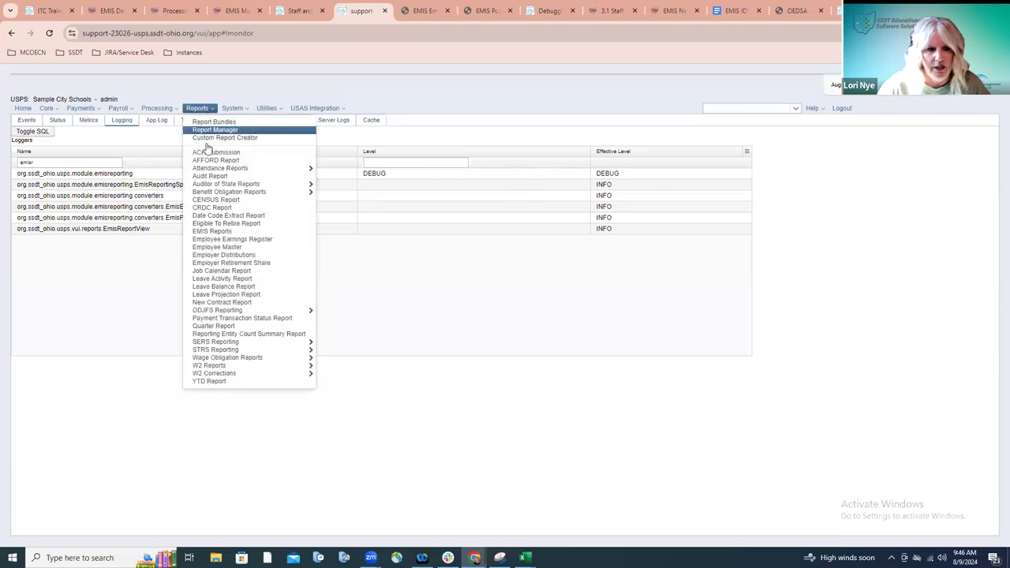
click(264, 229)
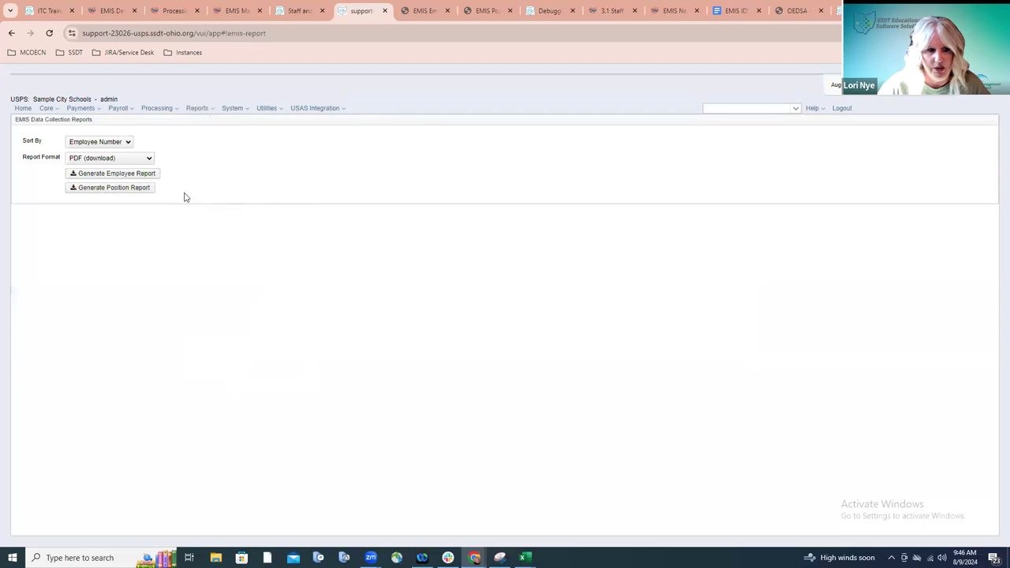
click(417, 11)
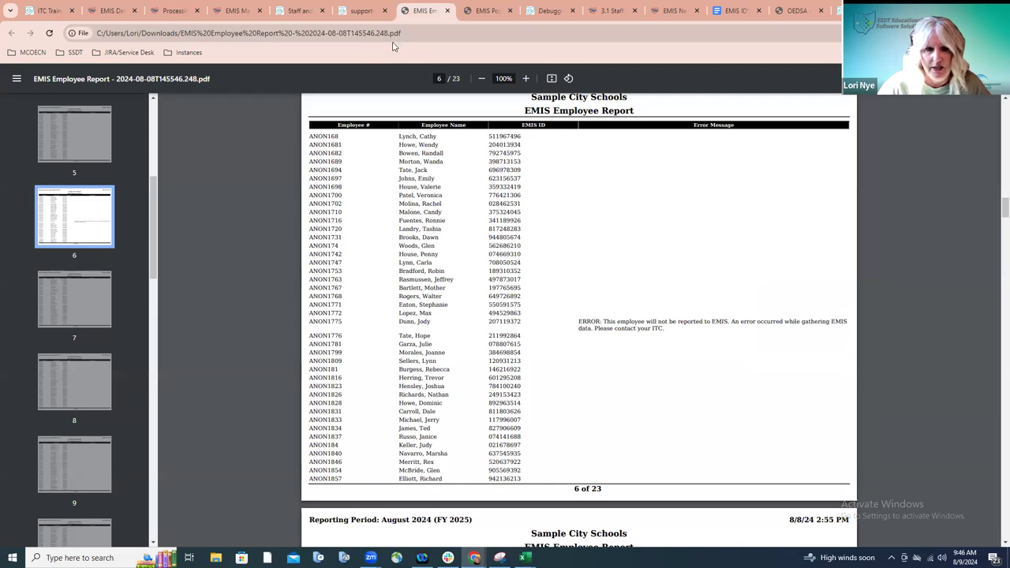
click(362, 11)
click(107, 178)
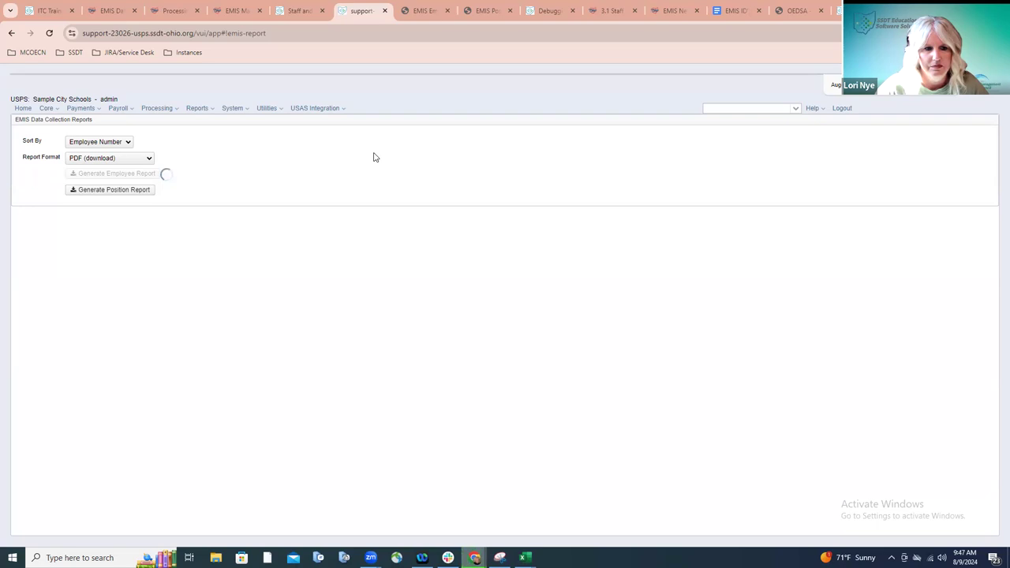
Review the Debugging EMIS Report Errors instructions on sample App Log errors, correcting them, re-running the reports and resetting the log level
click(540, 19)
scroll(632, 322, down, 3)
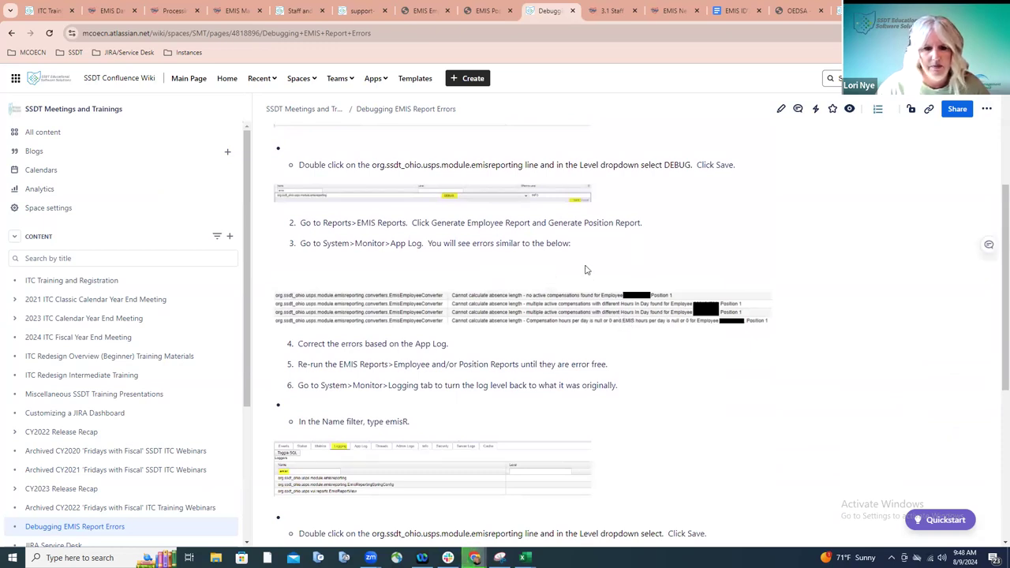
scroll(587, 270, down, 1)
scroll(595, 273, up, 2)
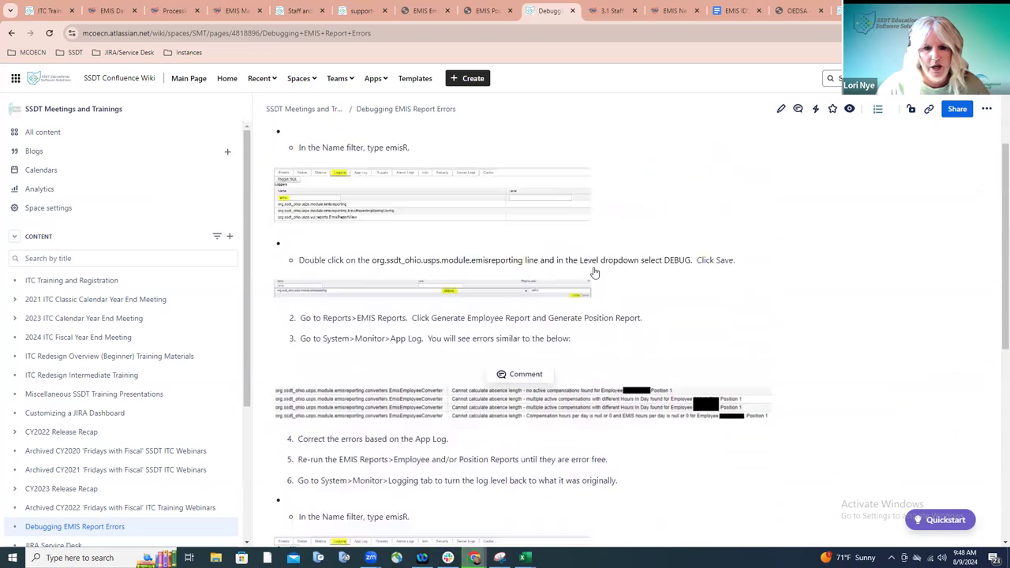
scroll(595, 273, up, 1)
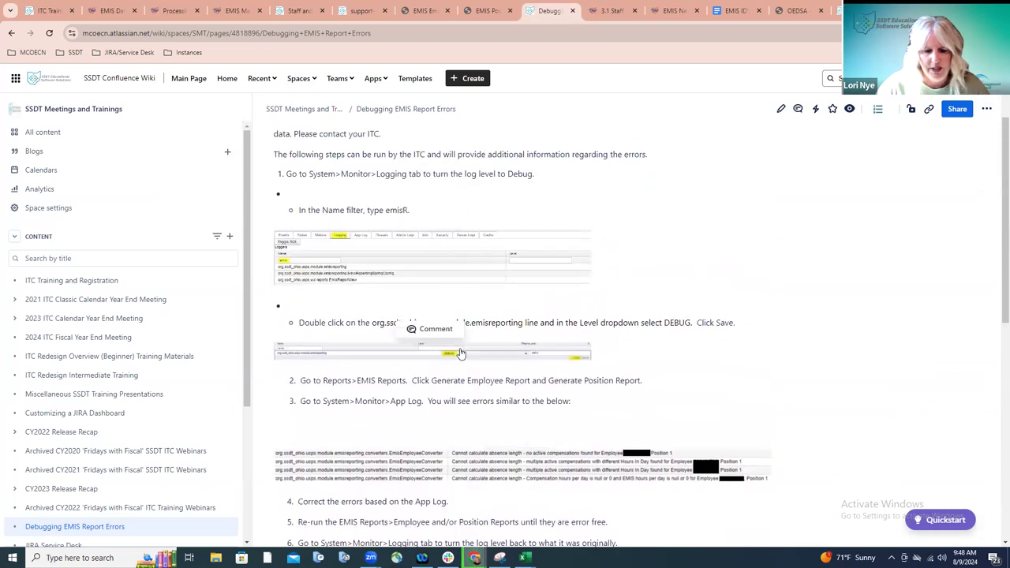
scroll(663, 361, down, 1)
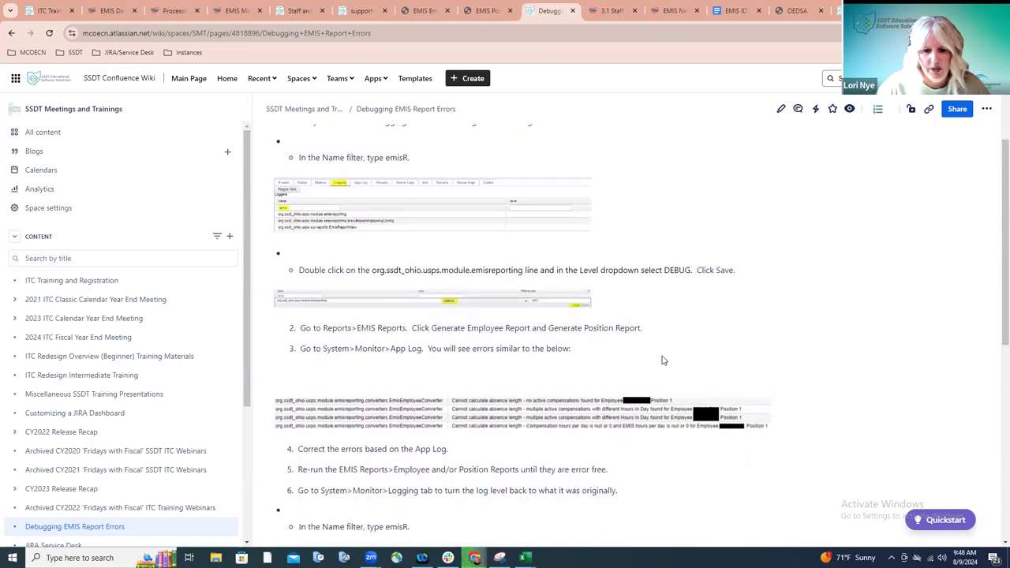
scroll(663, 361, down, 3)
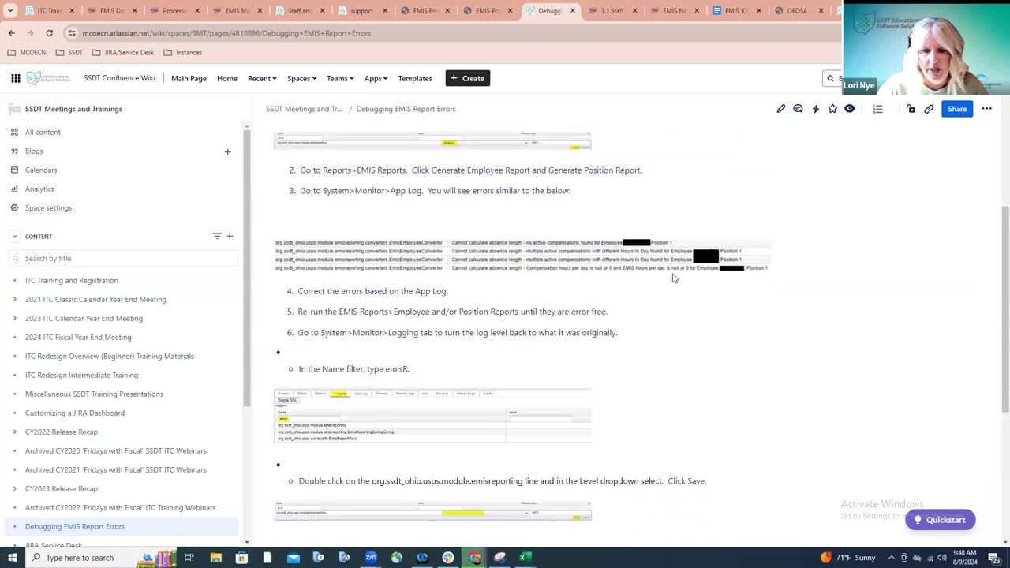
scroll(671, 278, down, 1)
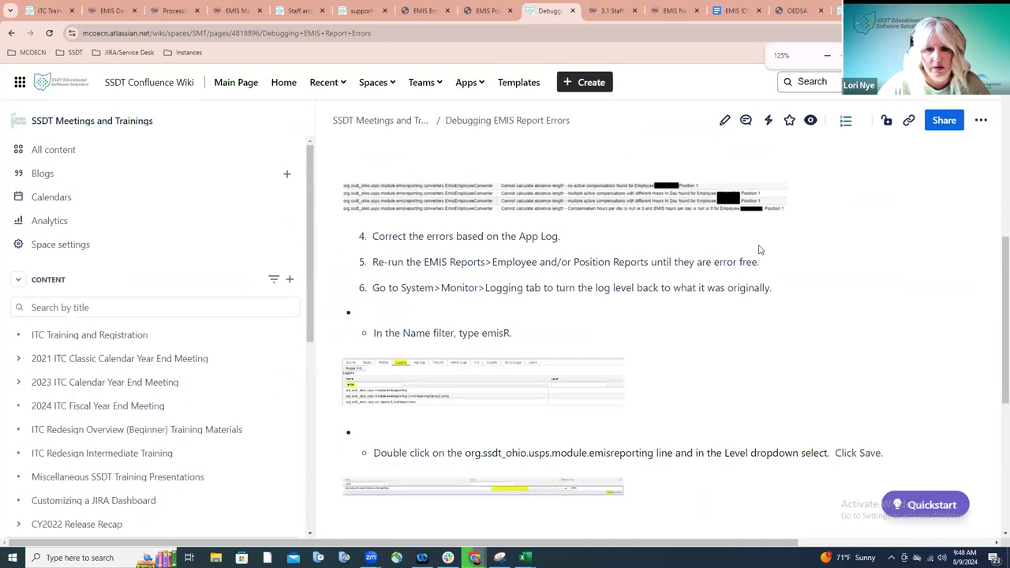
scroll(759, 251, up, 1)
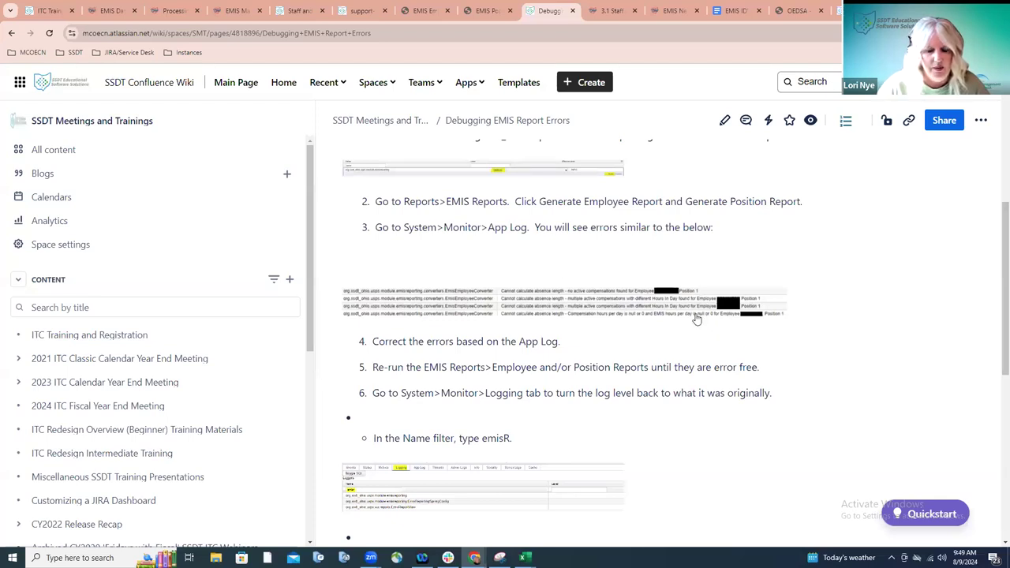
mouse_move(696, 318)
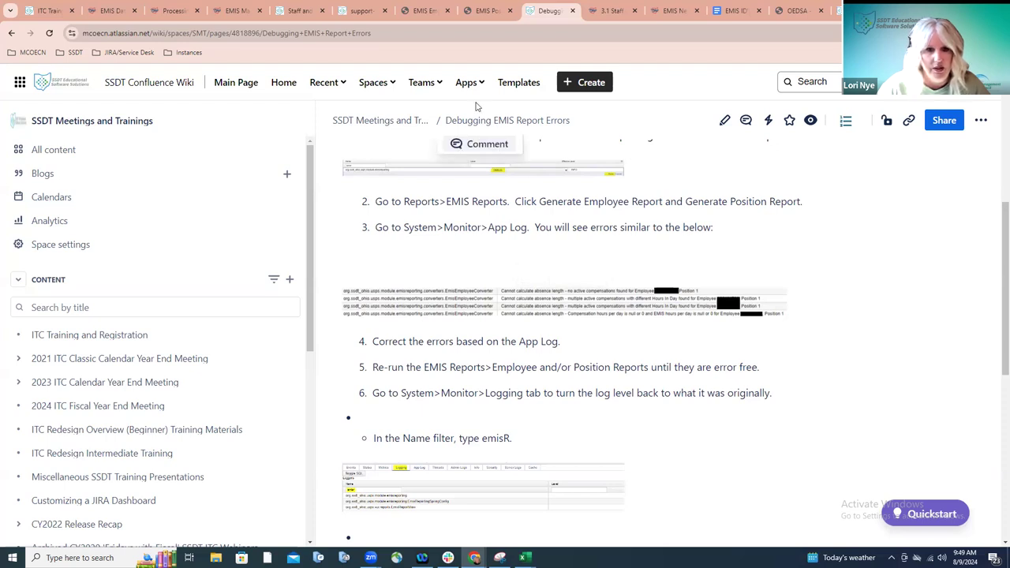
Open the App Log in the USPS system monitor to check the errors logged for the employee report
click(364, 12)
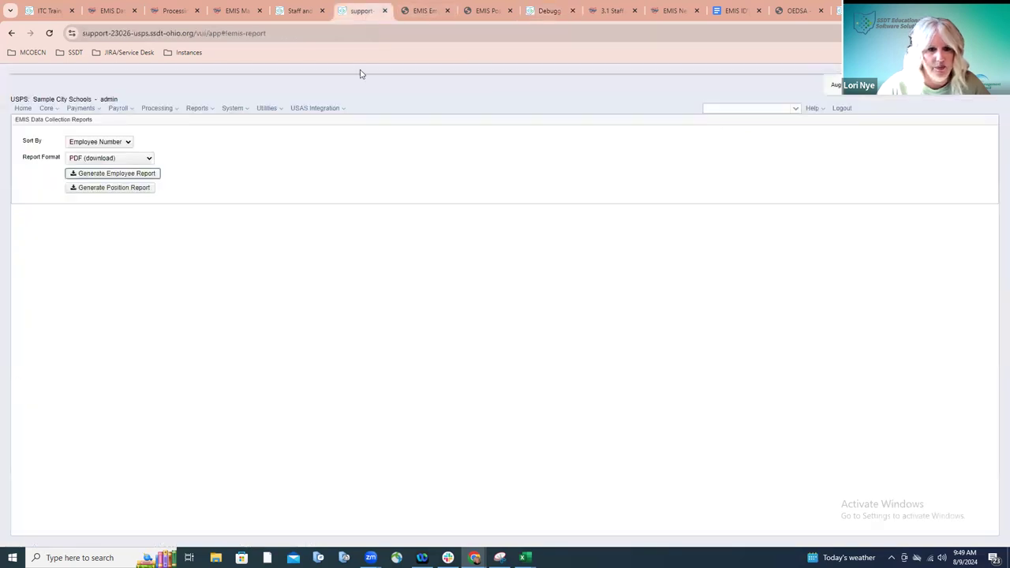
click(244, 111)
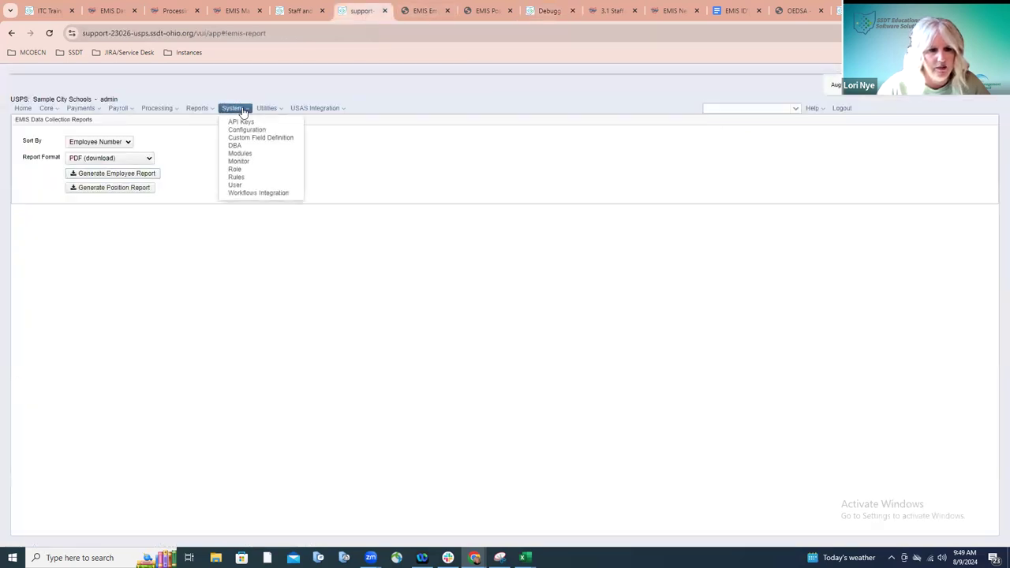
click(242, 162)
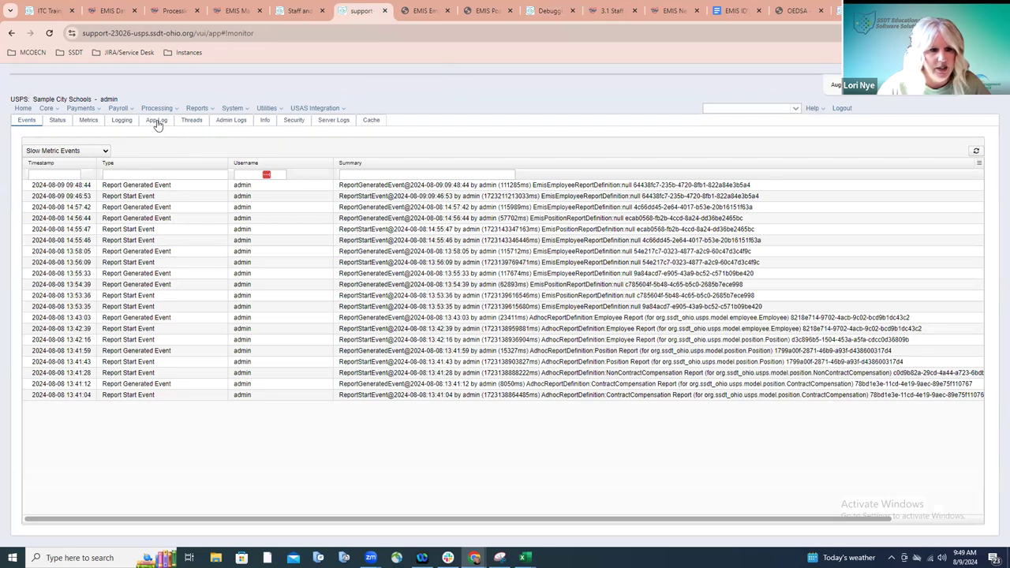
click(157, 121)
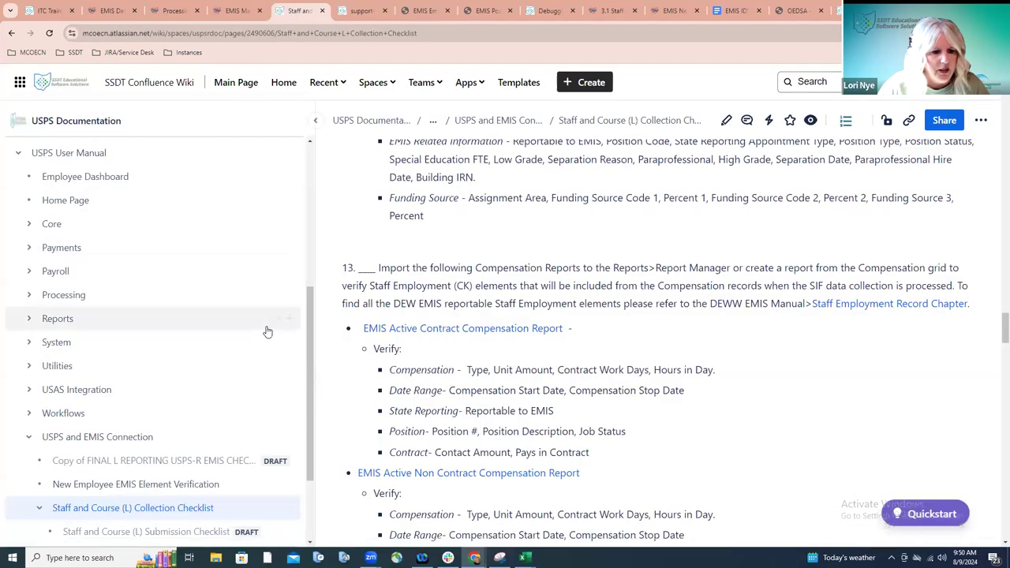
Open the EMIS Level 1 Errors Explanation spreadsheet from the USPS and EMIS Connection page and review its CI - Staff Demographic and CK - Staff Employment sheets
scroll(263, 331, down, 2)
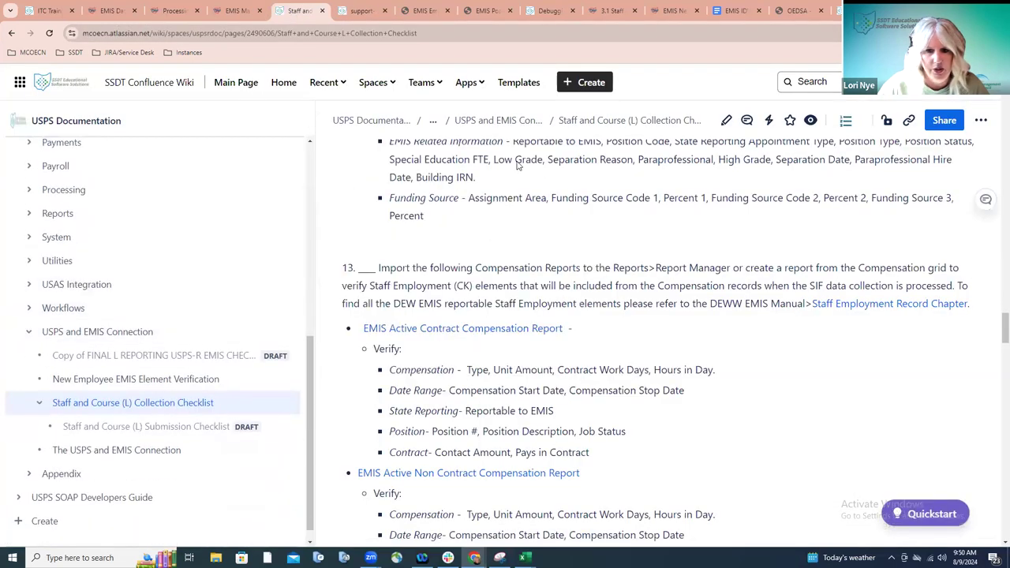
click(482, 120)
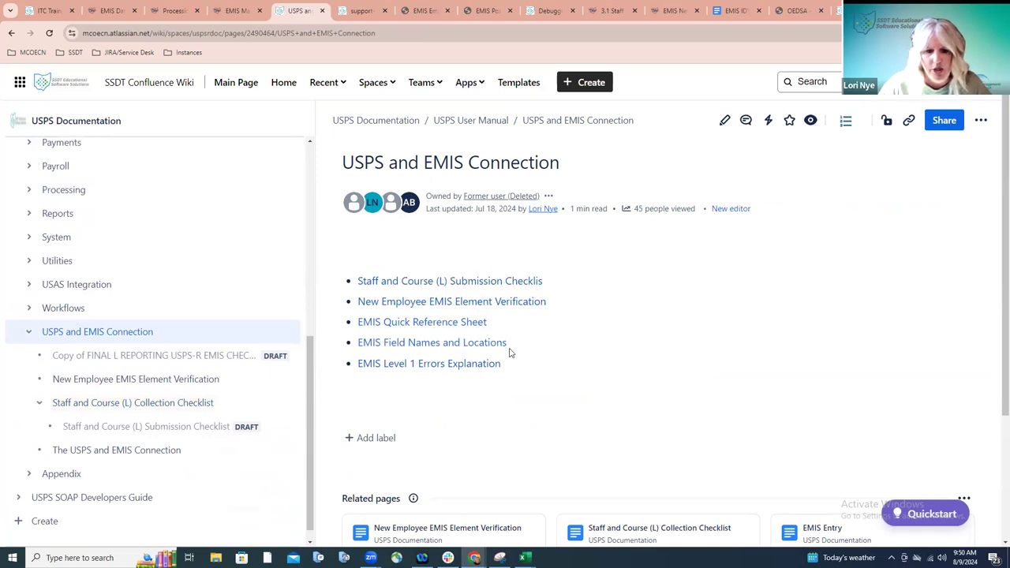
click(405, 364)
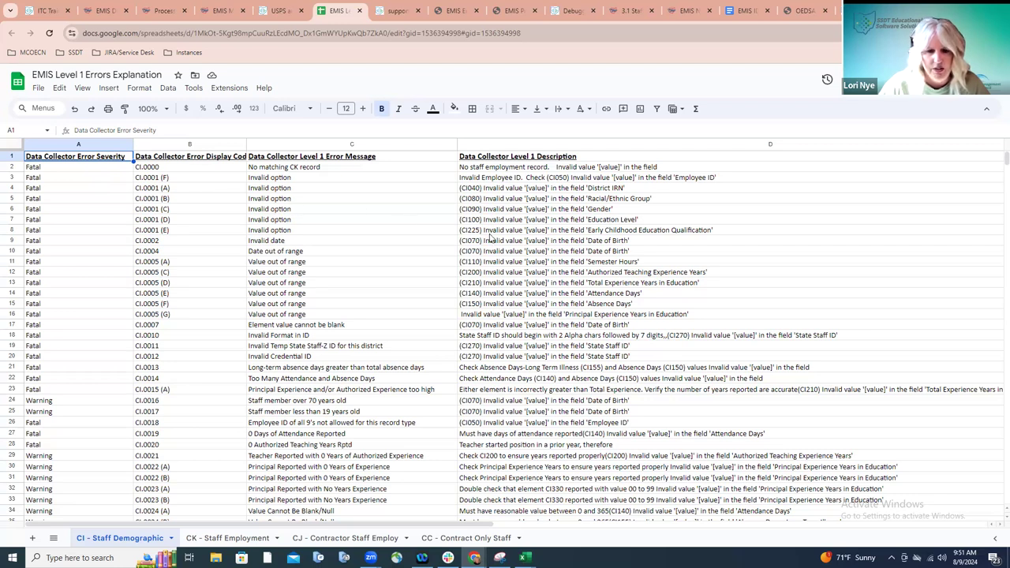
drag(488, 525, 760, 511)
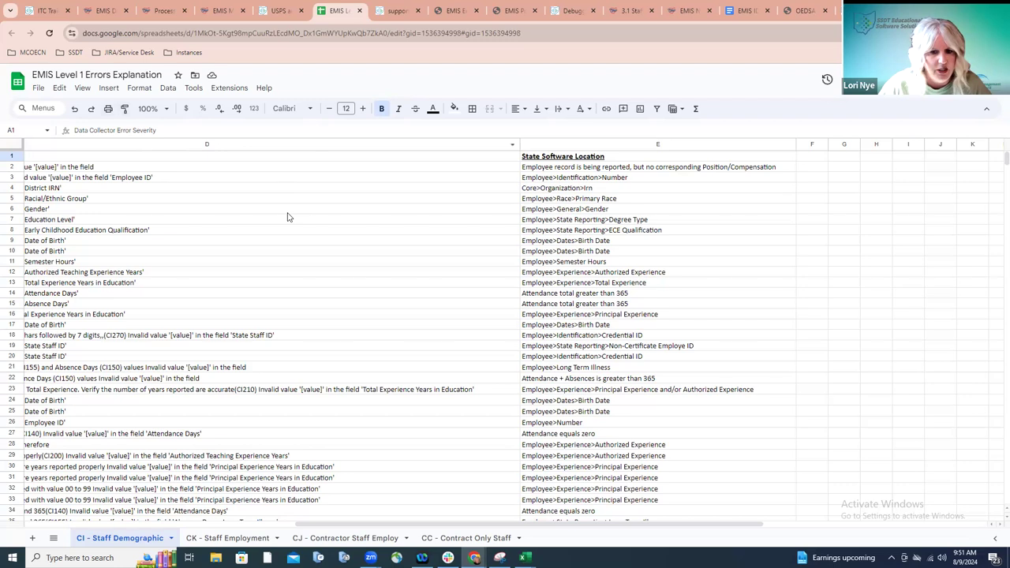
click(215, 539)
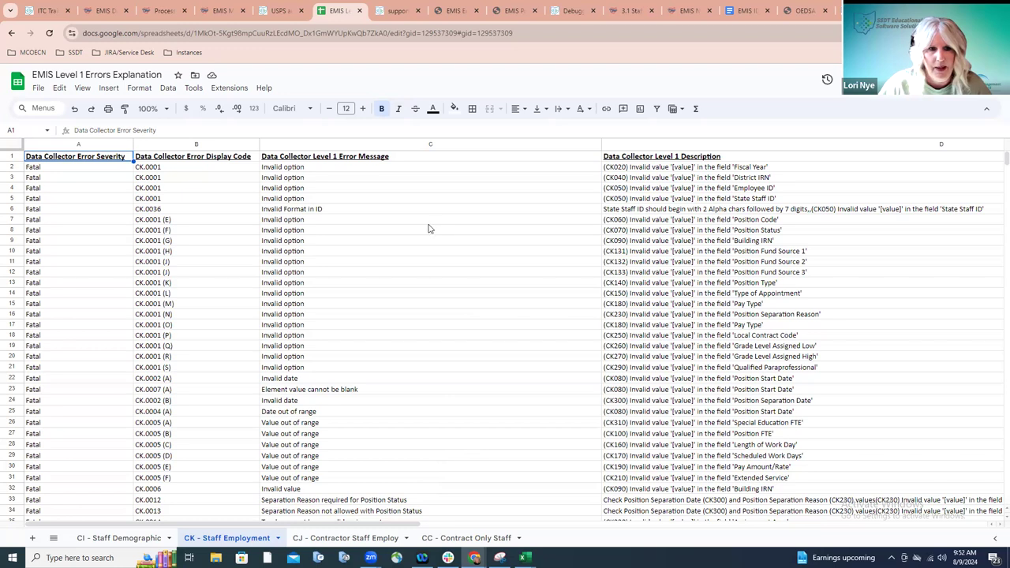
click(280, 11)
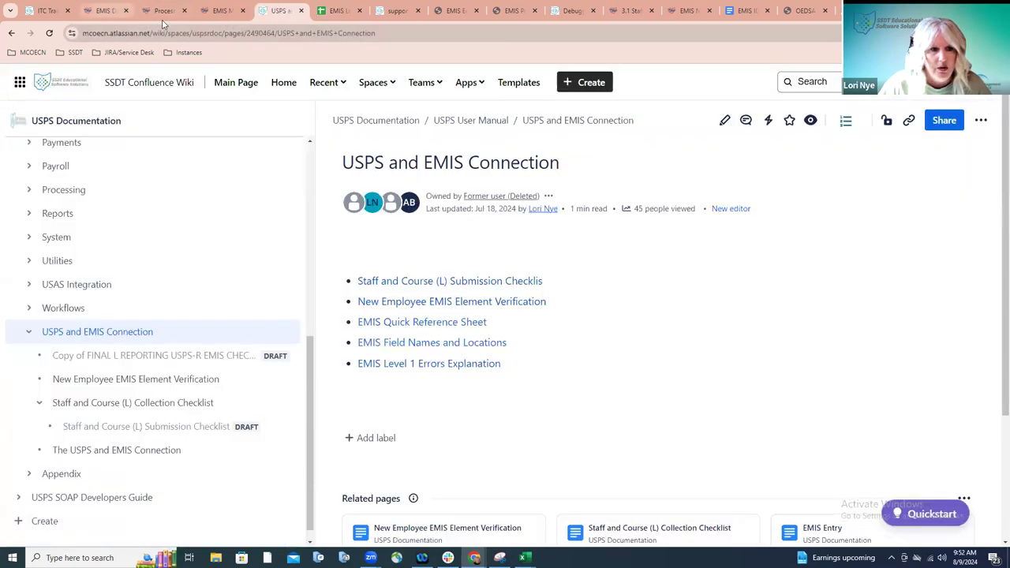
click(192, 427)
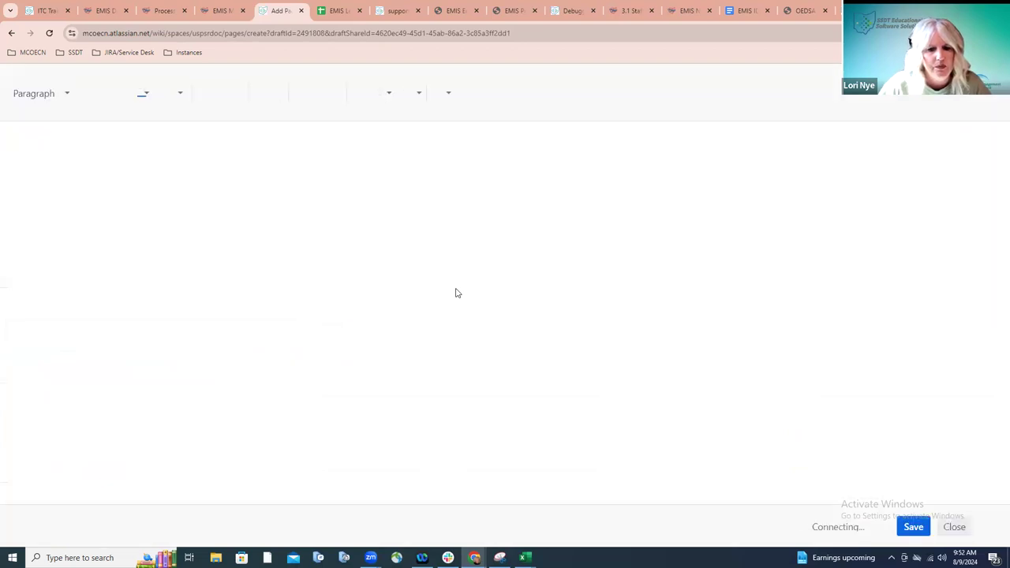
click(301, 11)
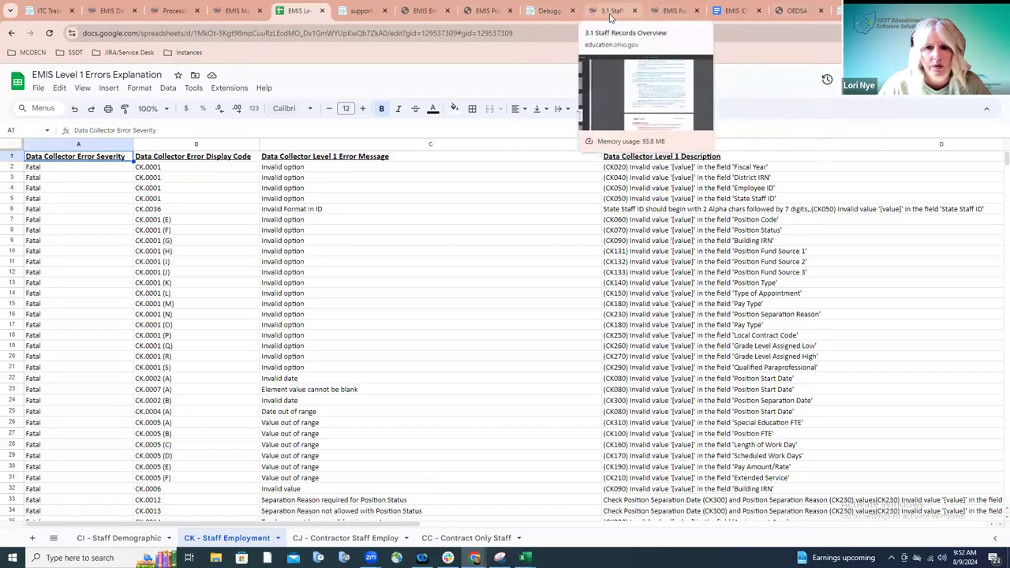
Check the Debugging EMIS Report Errors instructions for turning the log level back to its original setting
click(551, 10)
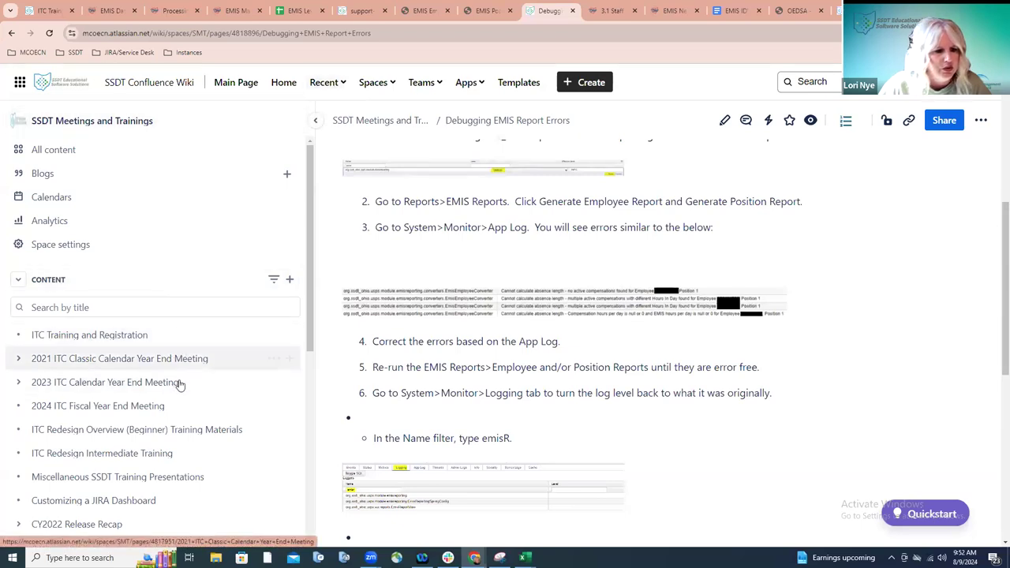
scroll(180, 385, down, 2)
scroll(177, 386, down, 3)
scroll(177, 386, up, 4)
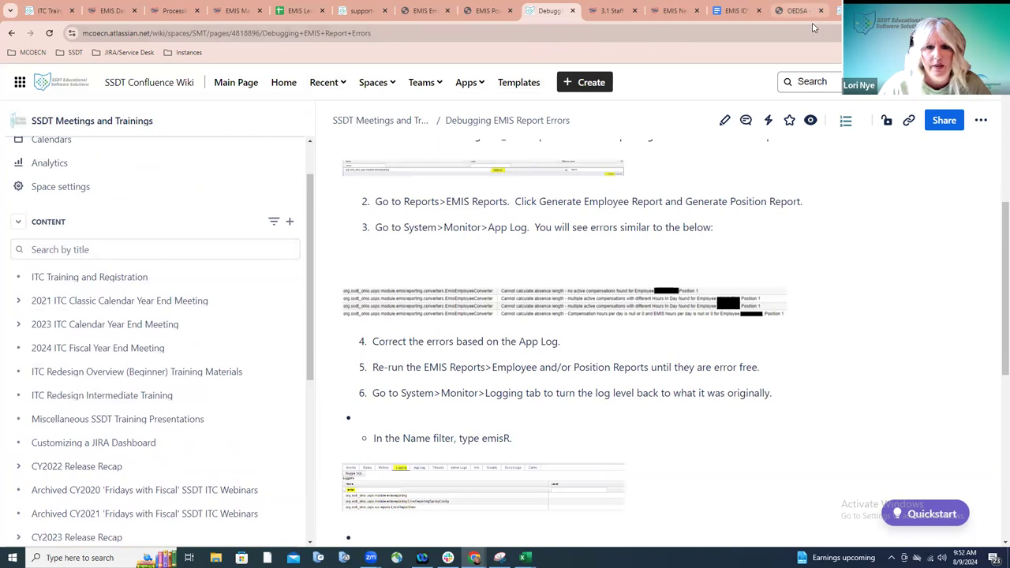
In the USPS system monitor, filter the loggers by emisr, set the org.ssdt_ohio.usps.module.emisreporting level to blank and save it
click(355, 12)
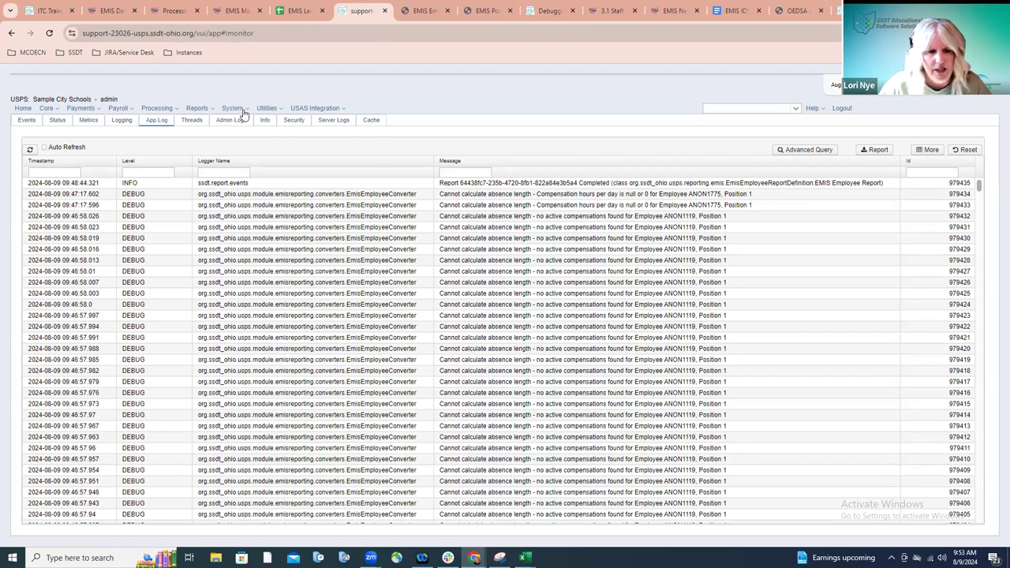
click(125, 123)
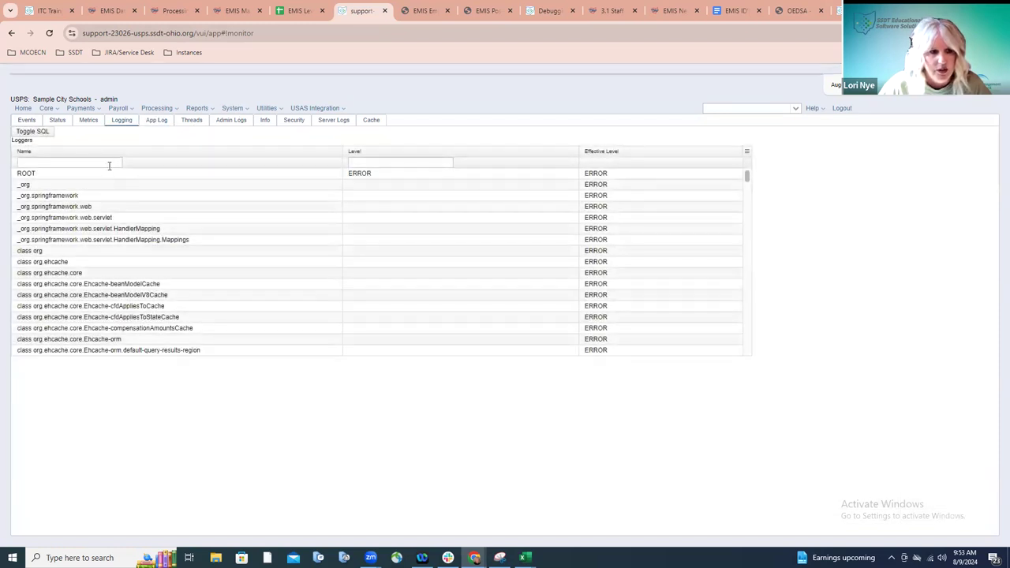
click(108, 163)
text(emisr)
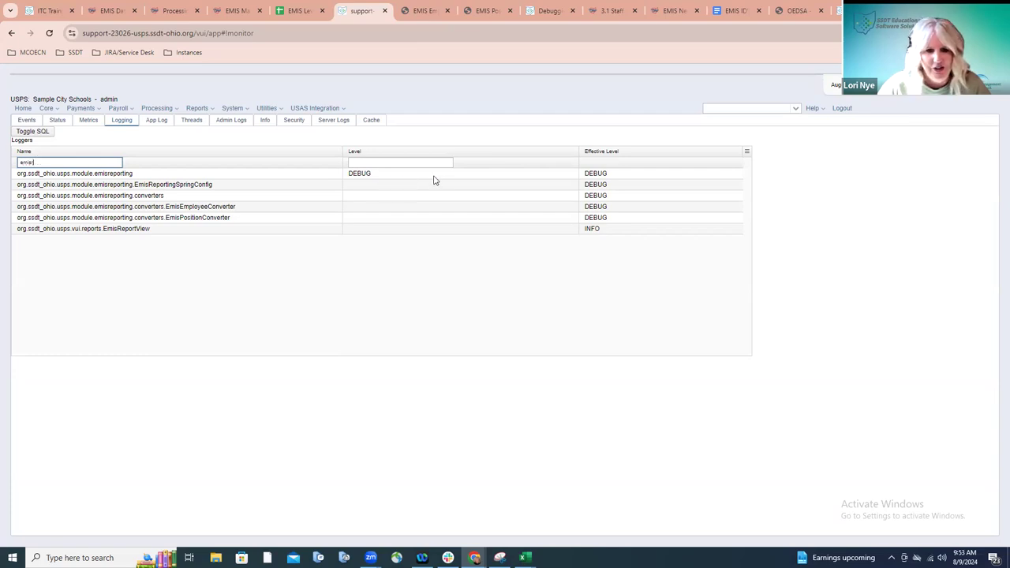
double_click(522, 177)
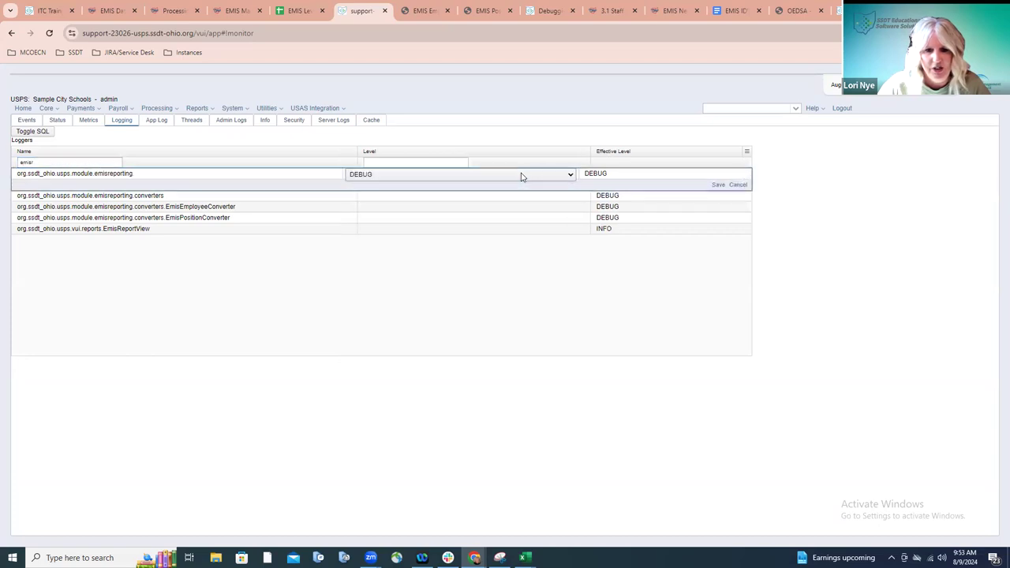
click(570, 174)
click(540, 188)
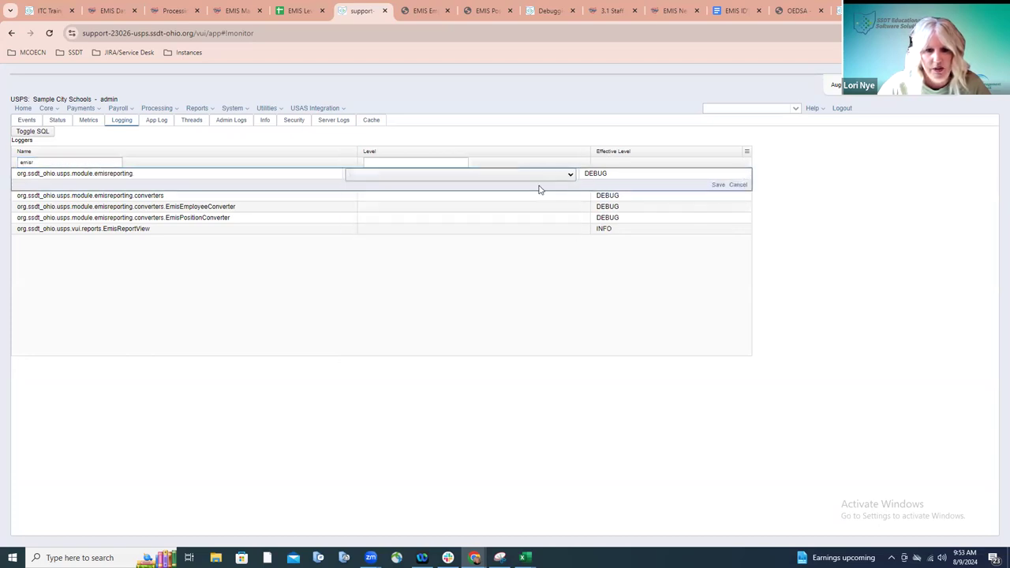
click(718, 187)
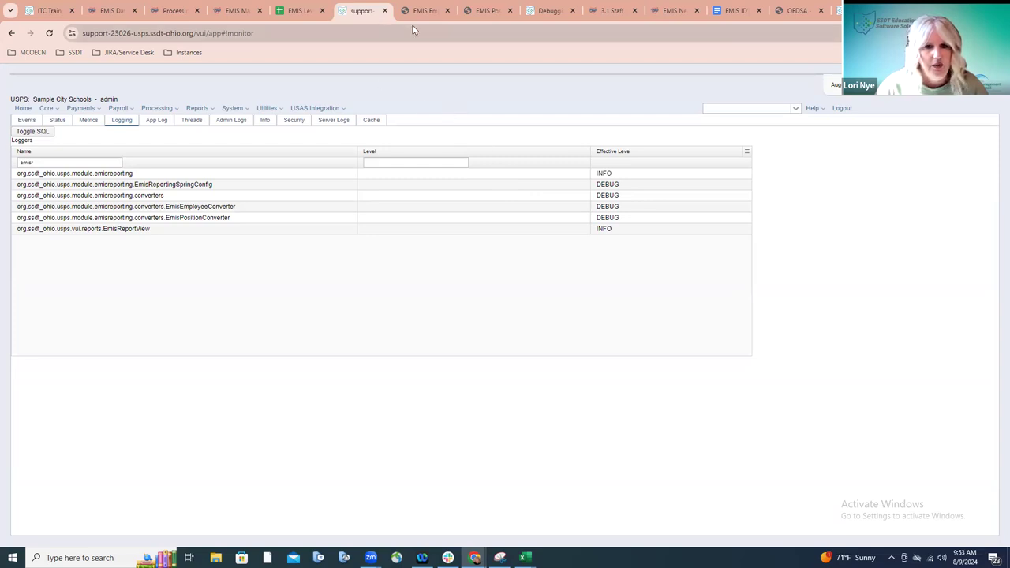
Open the USPS-R Web User Guide from the USPS help and go to the Staff and Course (L) Collection Checklist under USPS and EMIS Connection
click(821, 110)
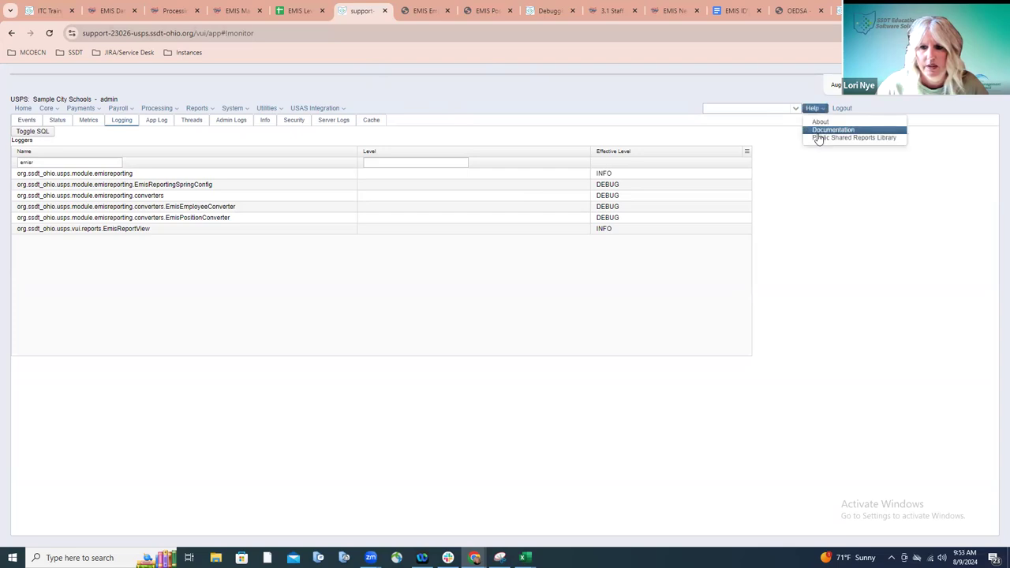
click(817, 138)
click(89, 151)
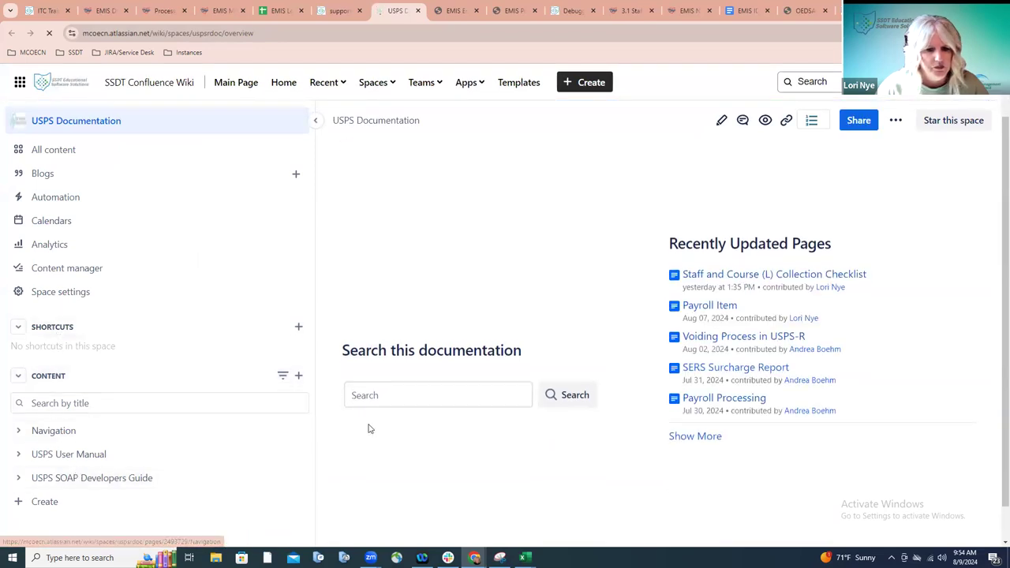
scroll(371, 422, down, 4)
scroll(373, 423, down, 2)
click(387, 381)
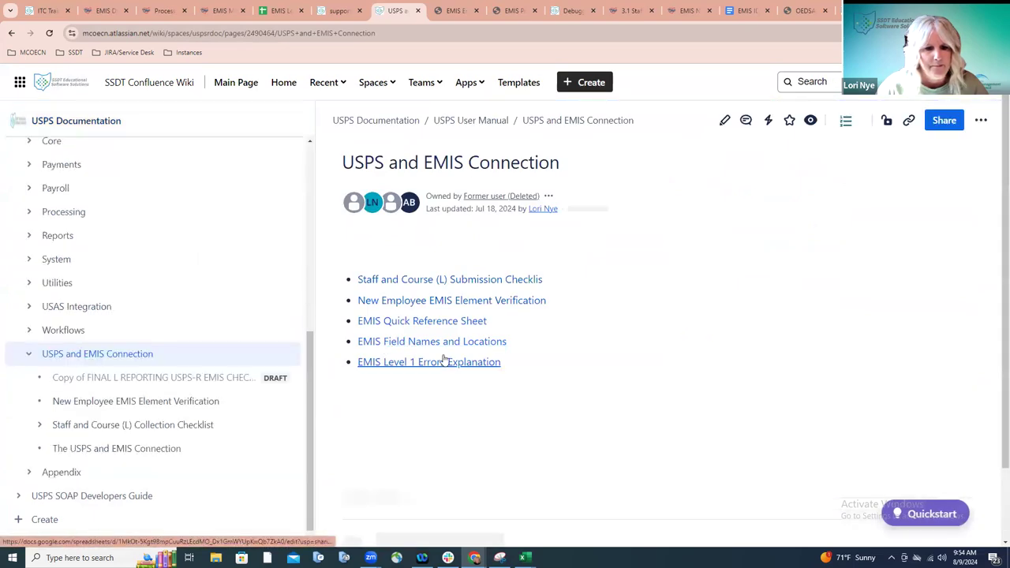
click(474, 289)
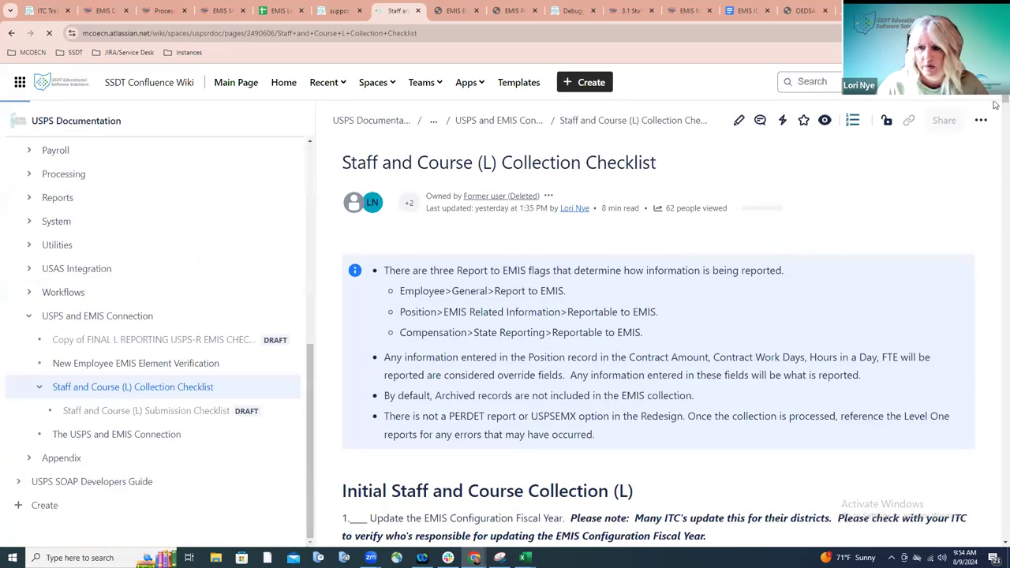
Review checklist items 14 to 17 on the Employee and Position Reports, EMIS Staff Report, contractor records and running the initial collection
scroll(995, 172, down, 10)
scroll(996, 172, down, 15)
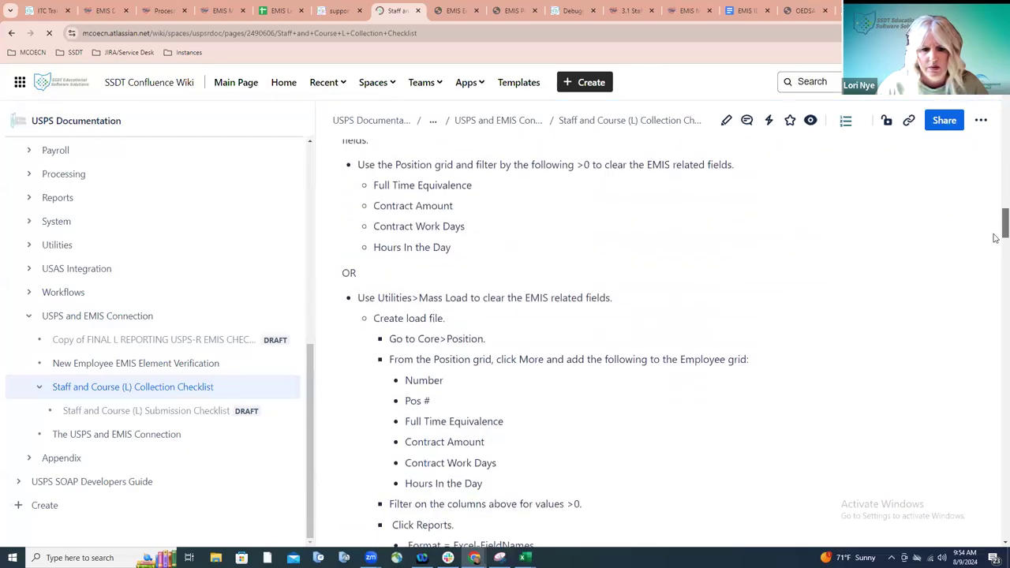
scroll(996, 337, down, 15)
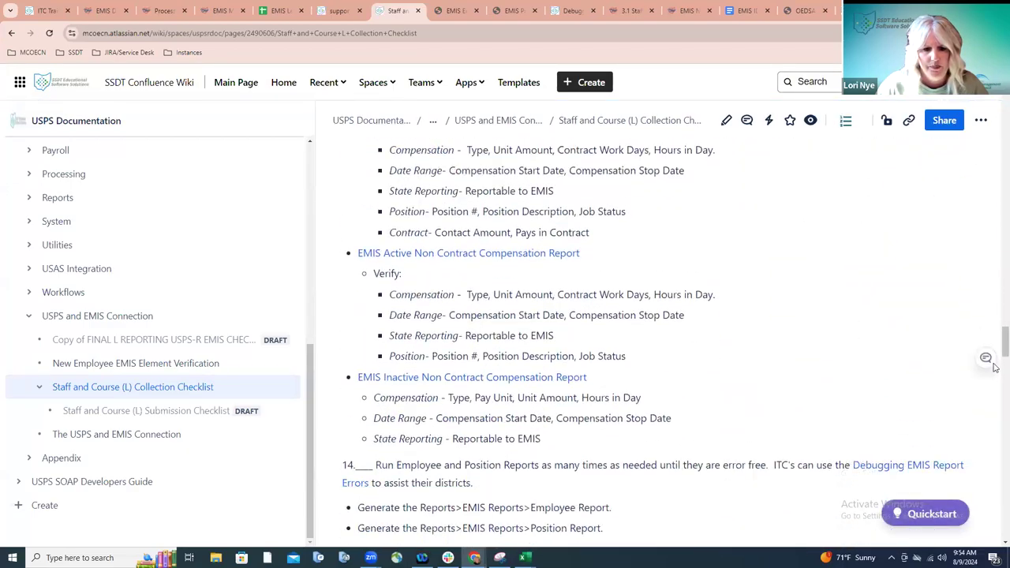
scroll(996, 392, down, 1)
scroll(996, 393, up, 3)
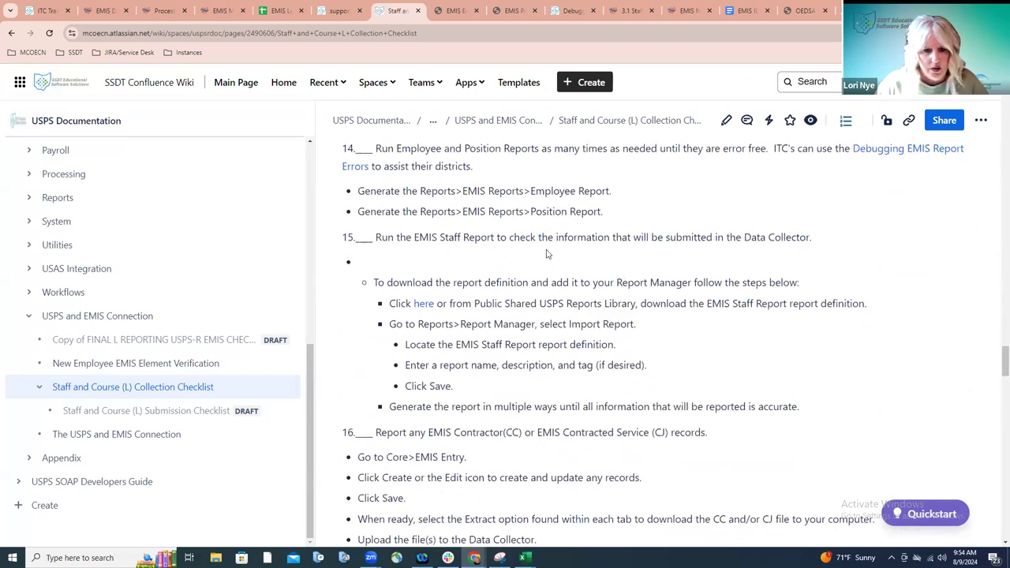
scroll(548, 254, up, 1)
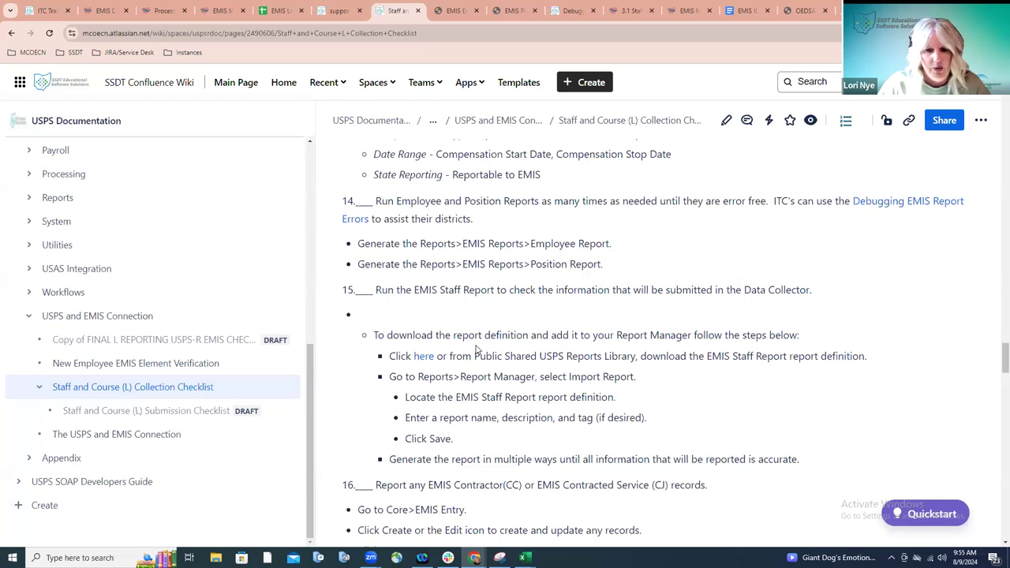
scroll(476, 350, down, 2)
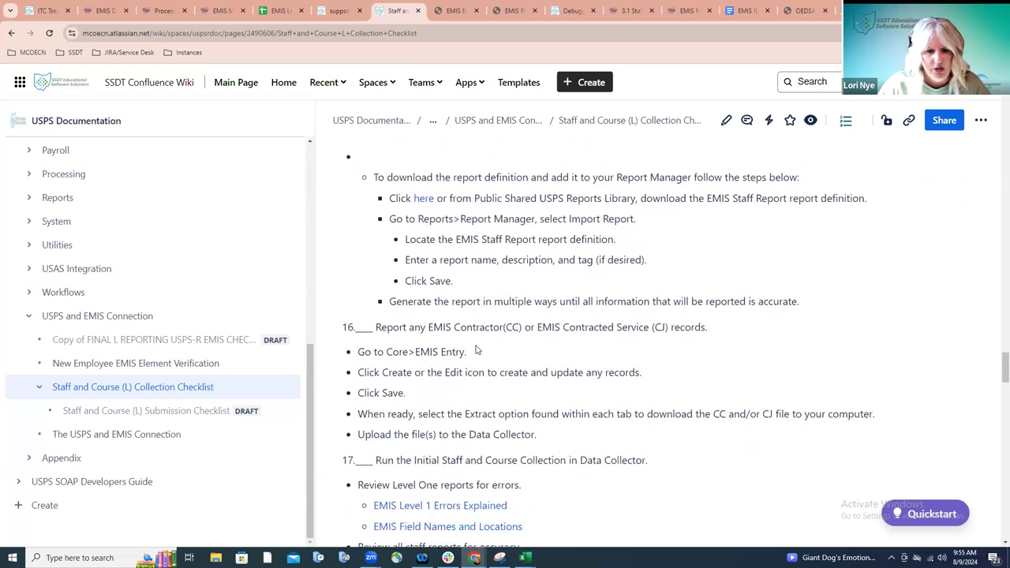
scroll(476, 350, down, 2)
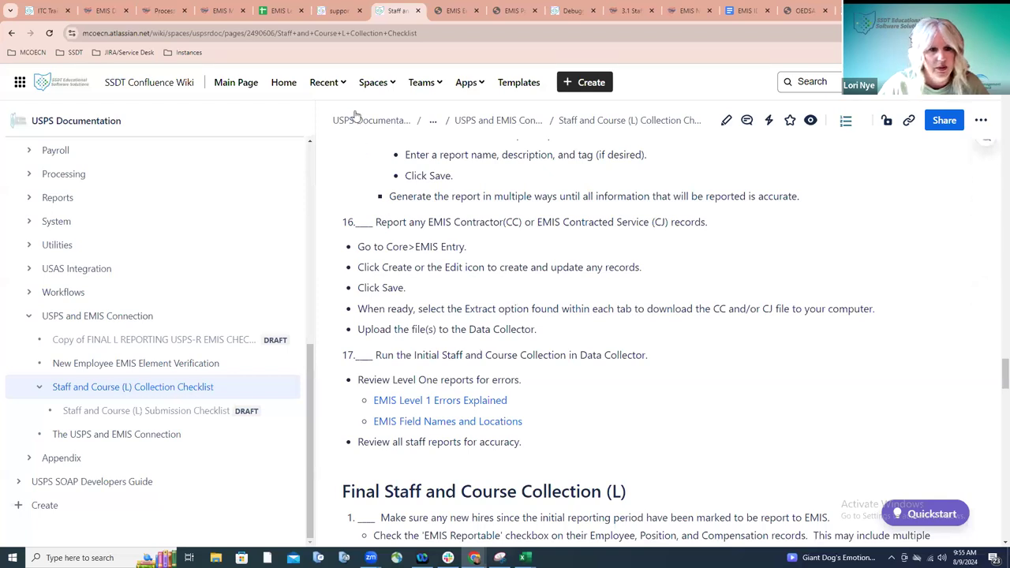
Open EMIS Entry in USPS and examine the create and extract options for EMIS Contractor (CJ) and EMIS Contracted Service (CC) records
click(337, 15)
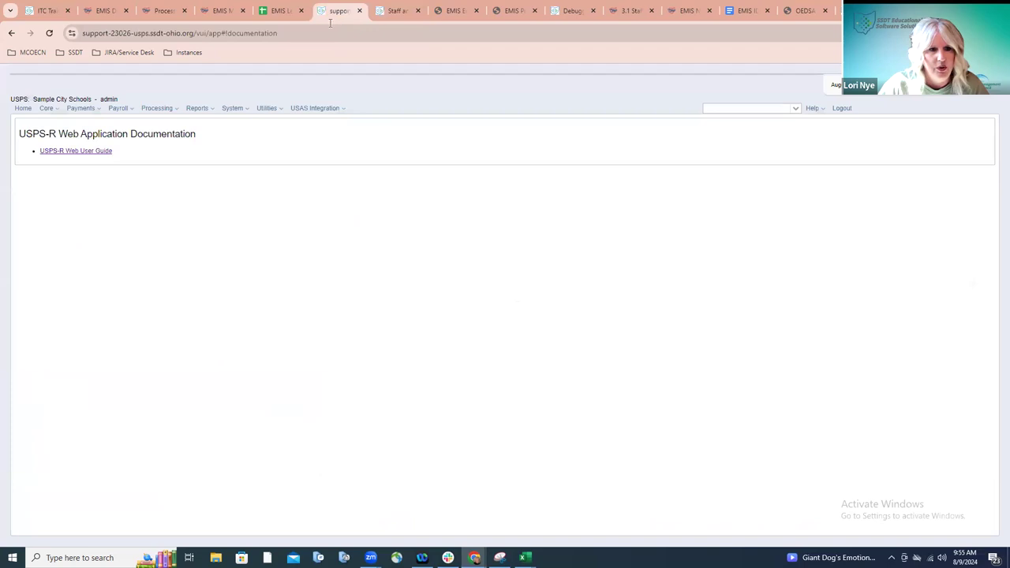
click(53, 110)
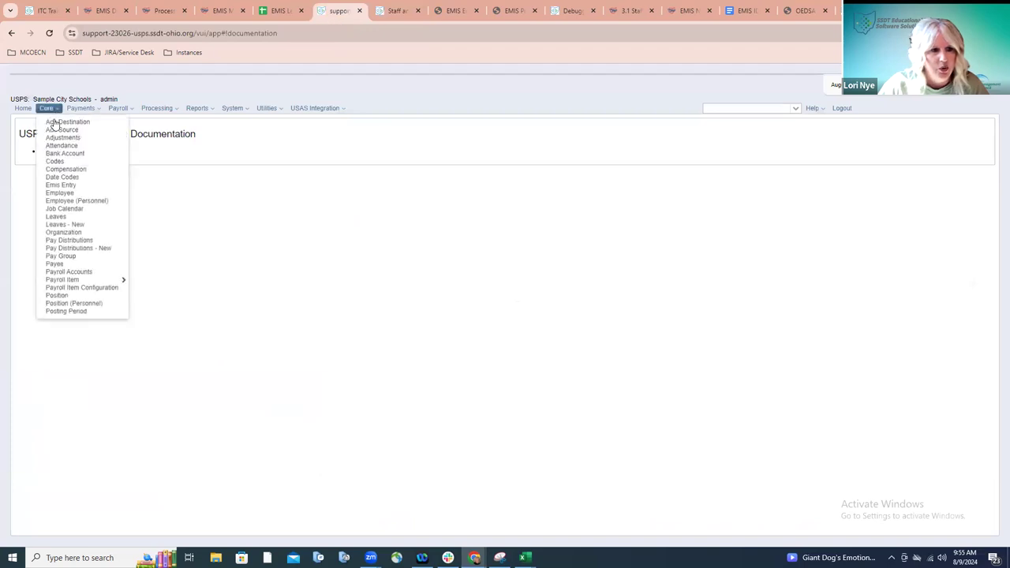
click(87, 185)
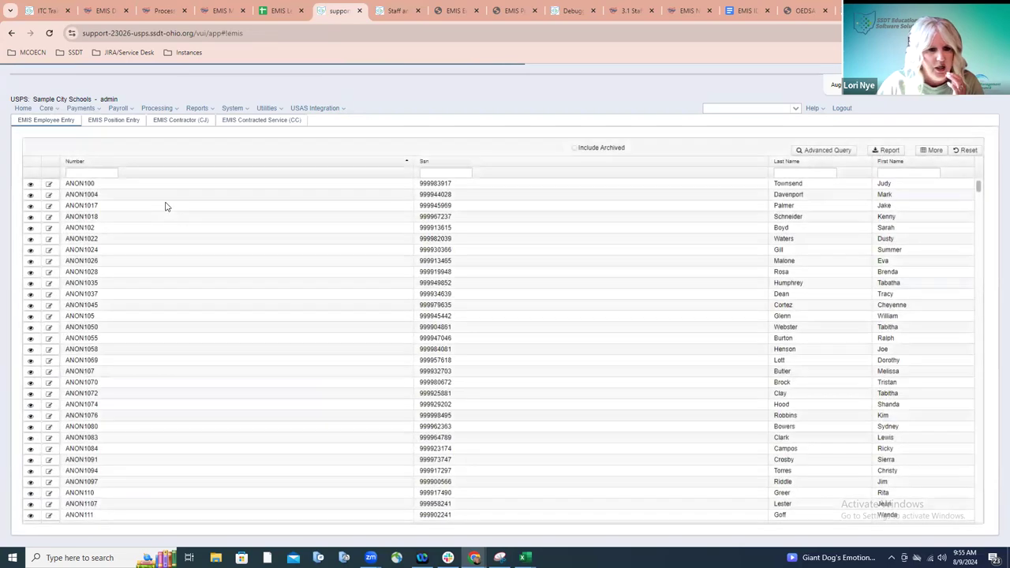
click(183, 129)
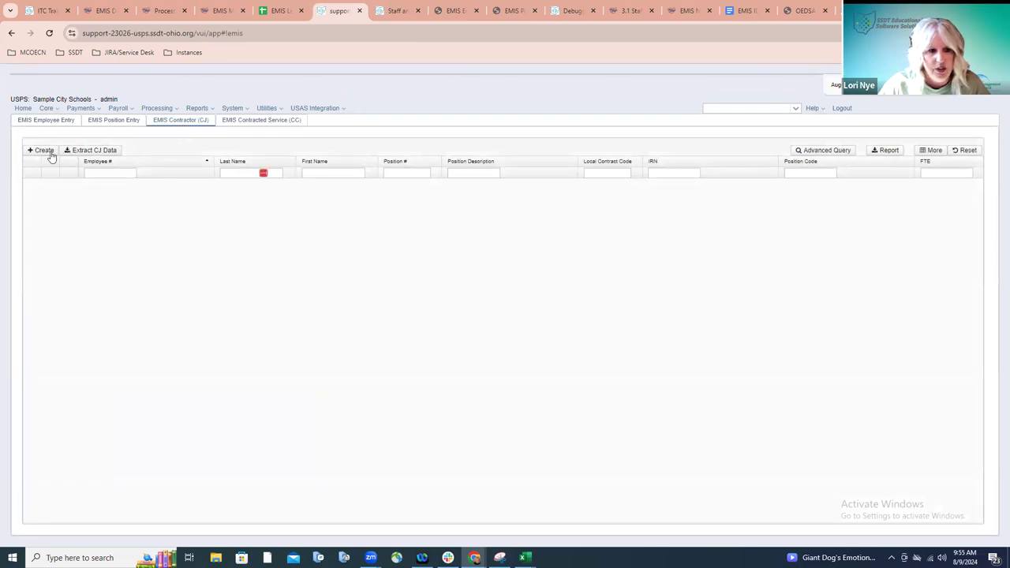
click(245, 123)
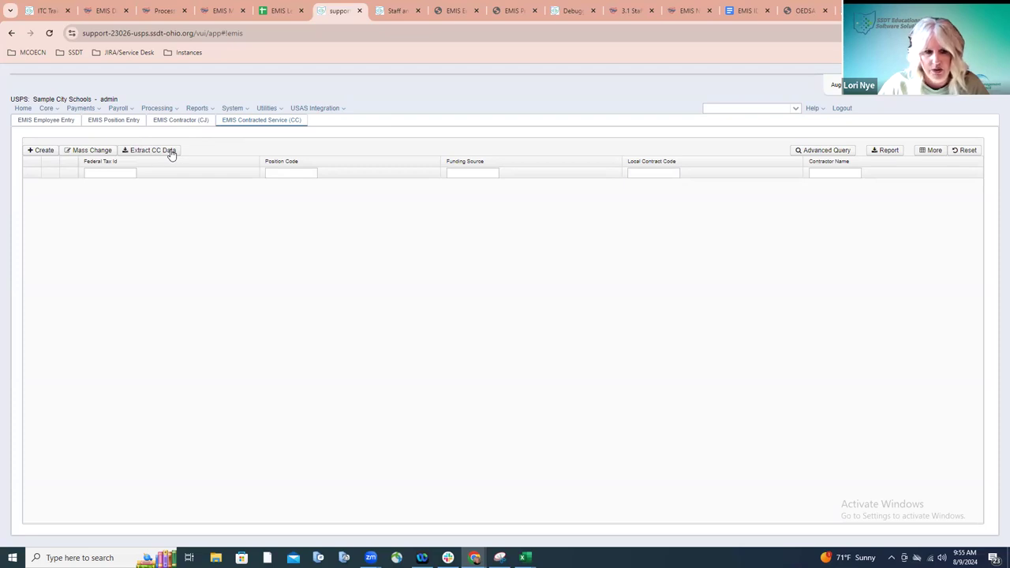
click(180, 123)
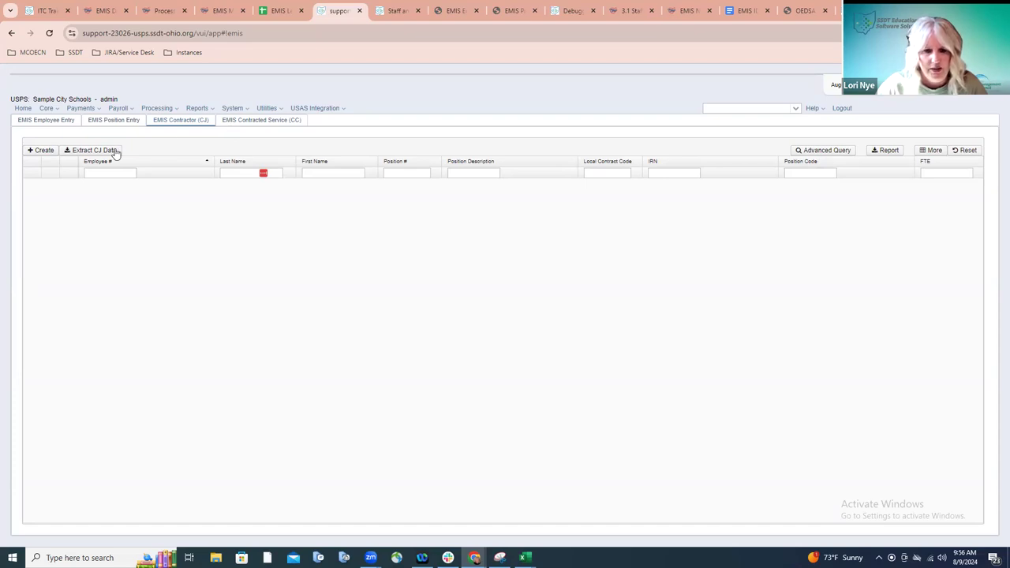
Review checklist item 17 on running the Initial Staff and Course Collection and return to the USPS and EMIS Connection page
click(380, 17)
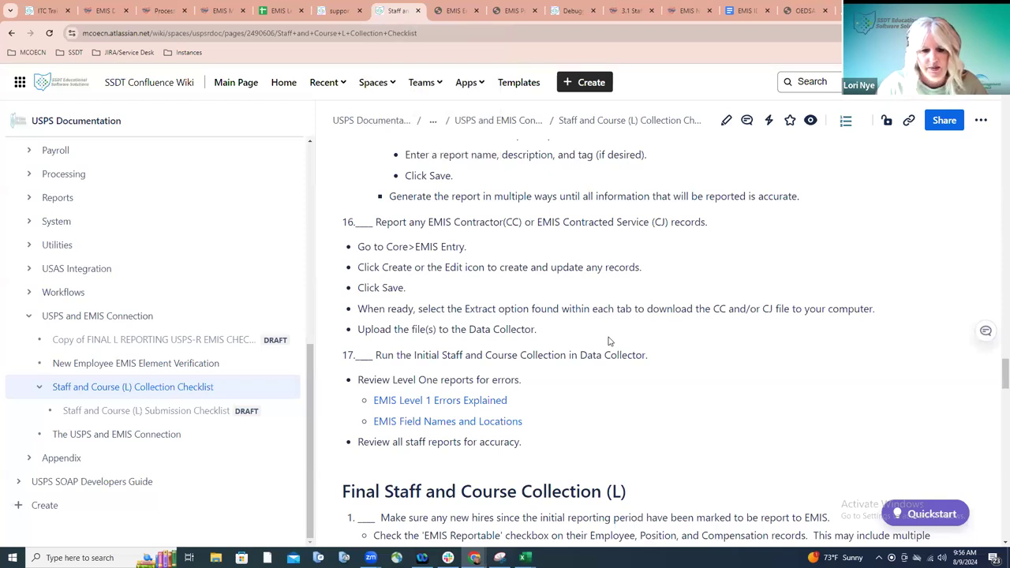
scroll(609, 341, down, 1)
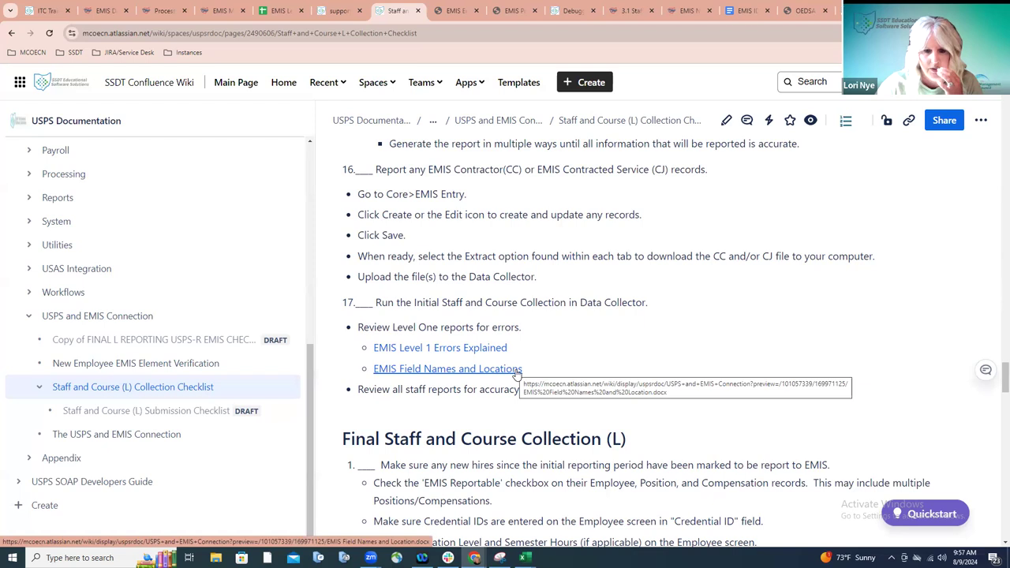
click(495, 122)
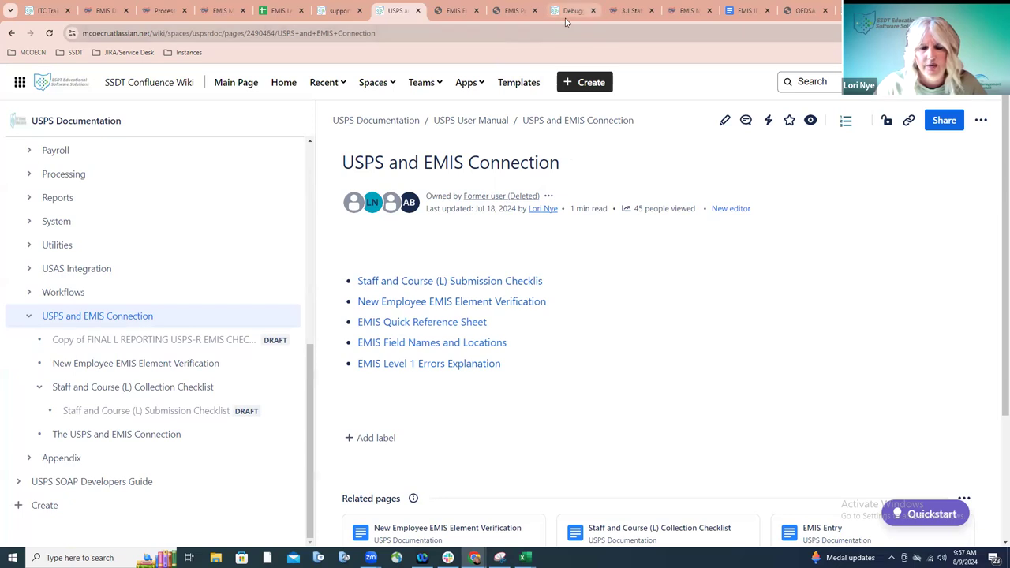
Review the Employee ID and State Staff ID definitions in 3.1 Staff Records Overview and the June 10, 2024 EMIS Newsflash, and open the EMIS ID's document
click(624, 12)
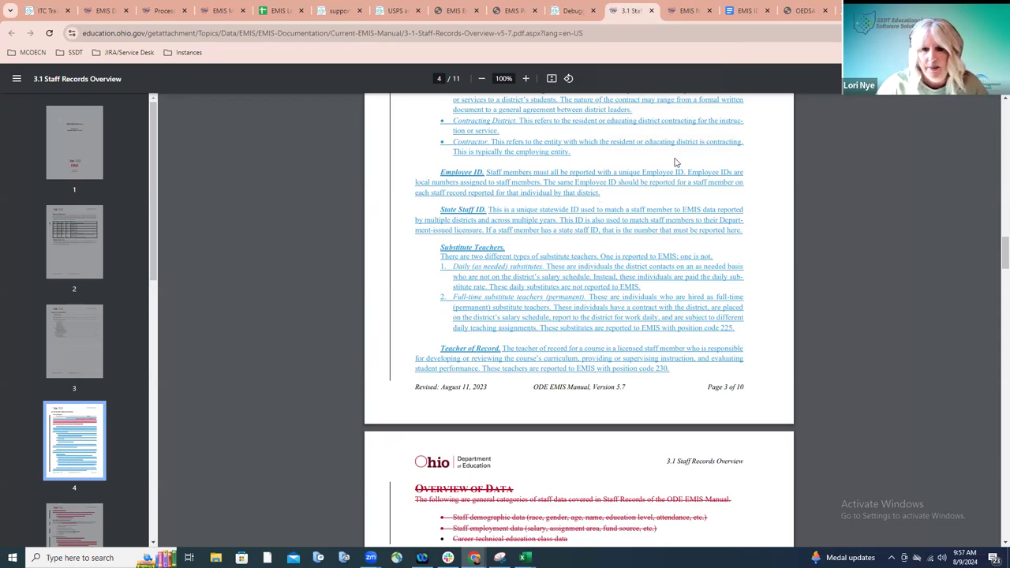
click(689, 11)
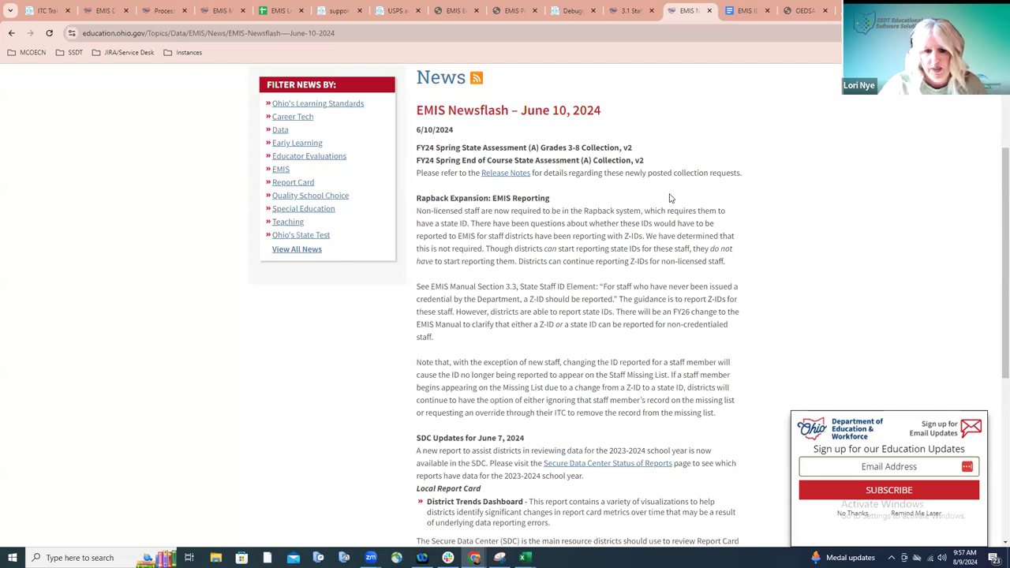
scroll(669, 199, down, 1)
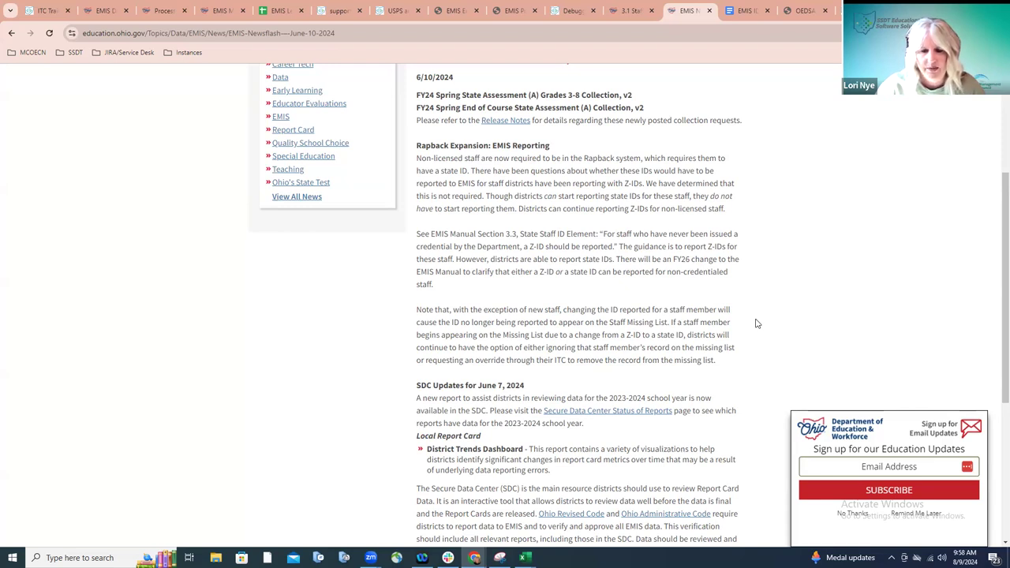
click(633, 11)
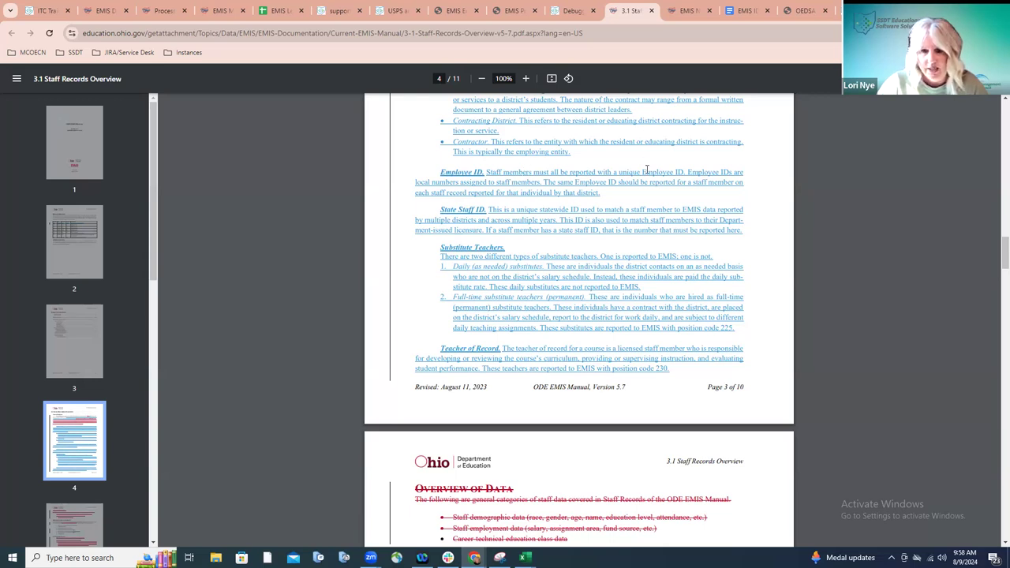
click(739, 14)
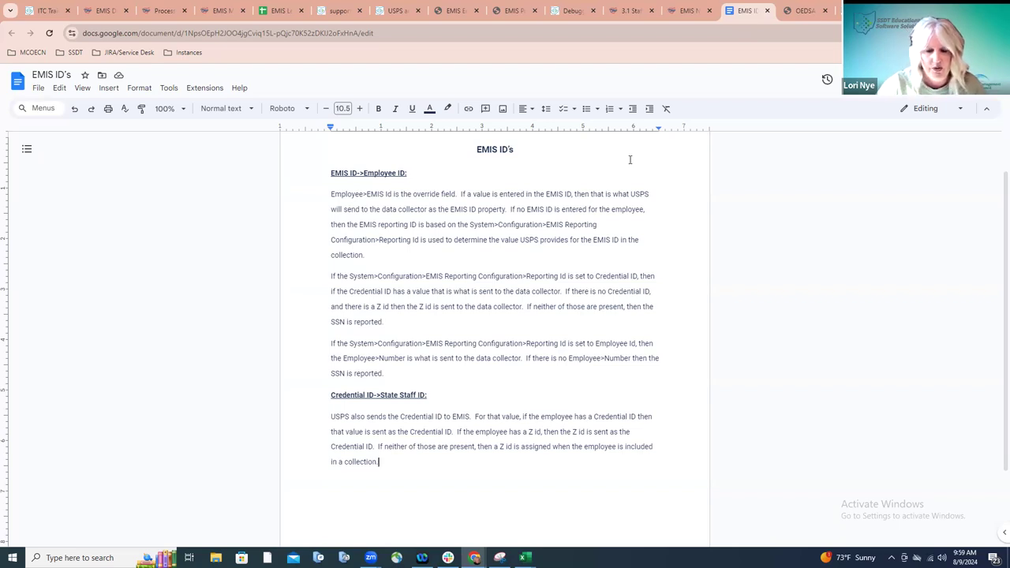
Open the first employee's record in USPS to view the Credential ID and EMIS Id fields, and return to the EMIS ID's document
click(340, 11)
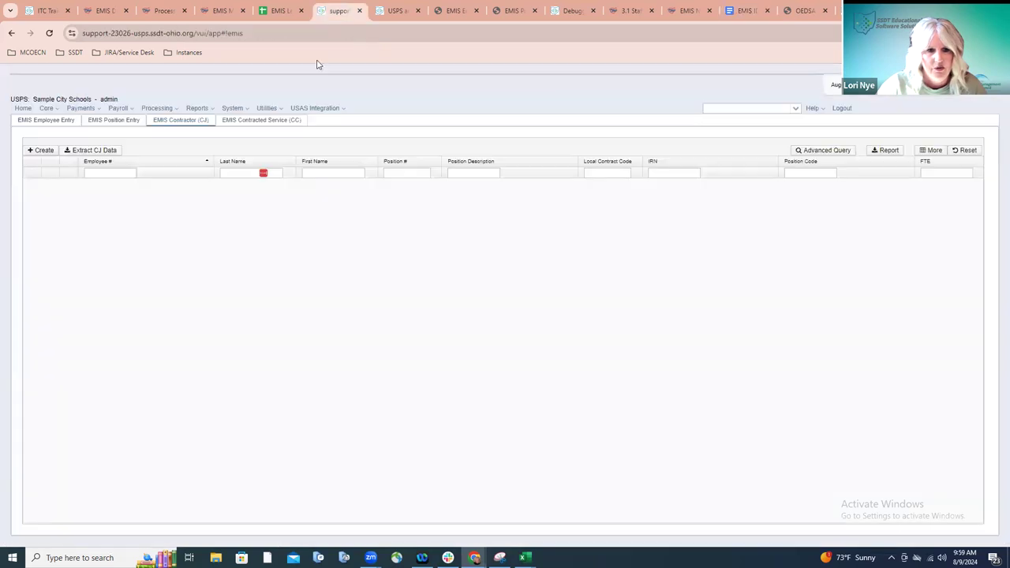
click(47, 109)
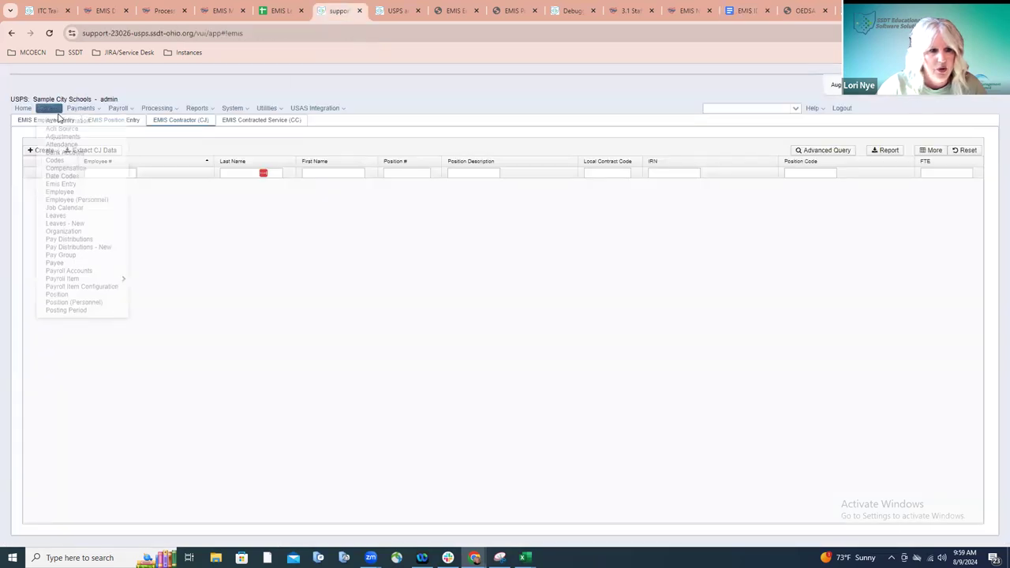
click(59, 195)
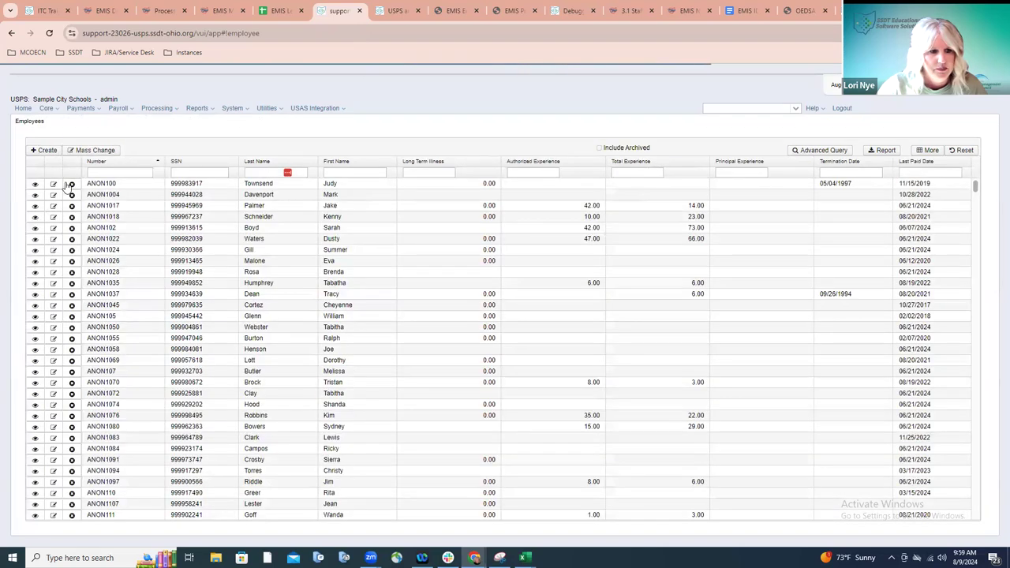
double_click(367, 188)
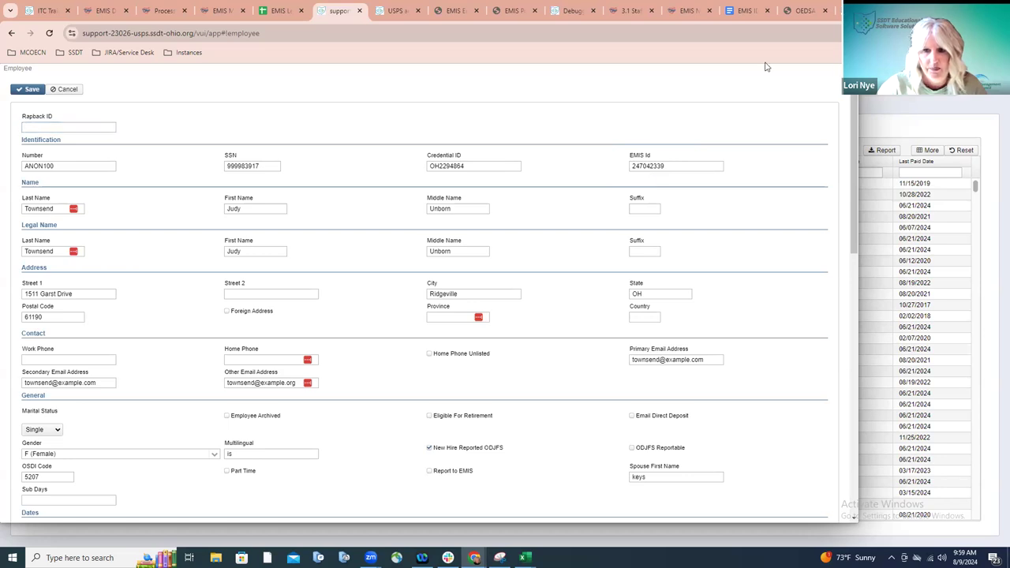
click(395, 10)
click(749, 10)
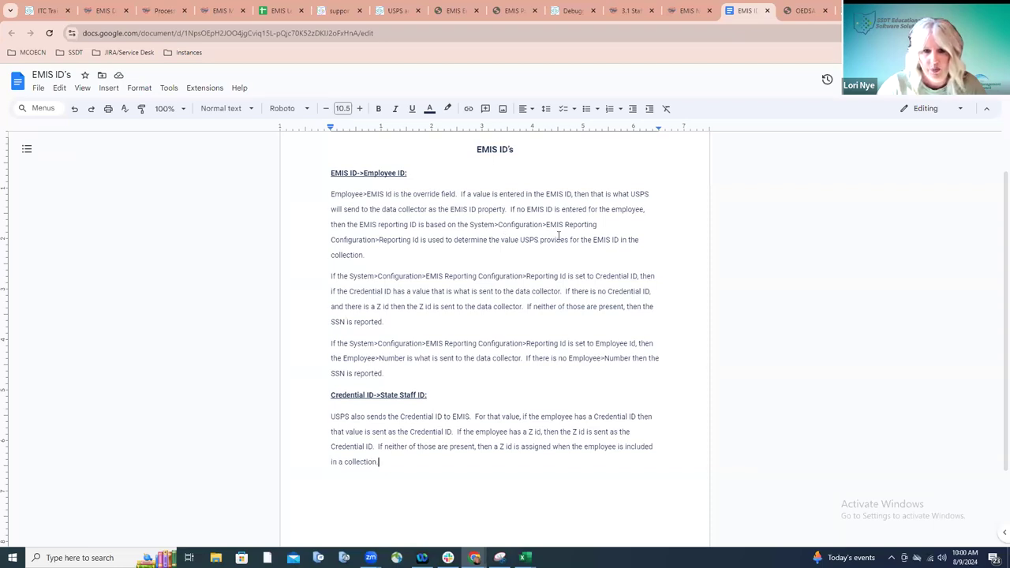
View the Reporting Id options in the USPS EMIS Reporting Configuration, close it without changes and return to the EMIS ID's document
click(332, 14)
click(232, 108)
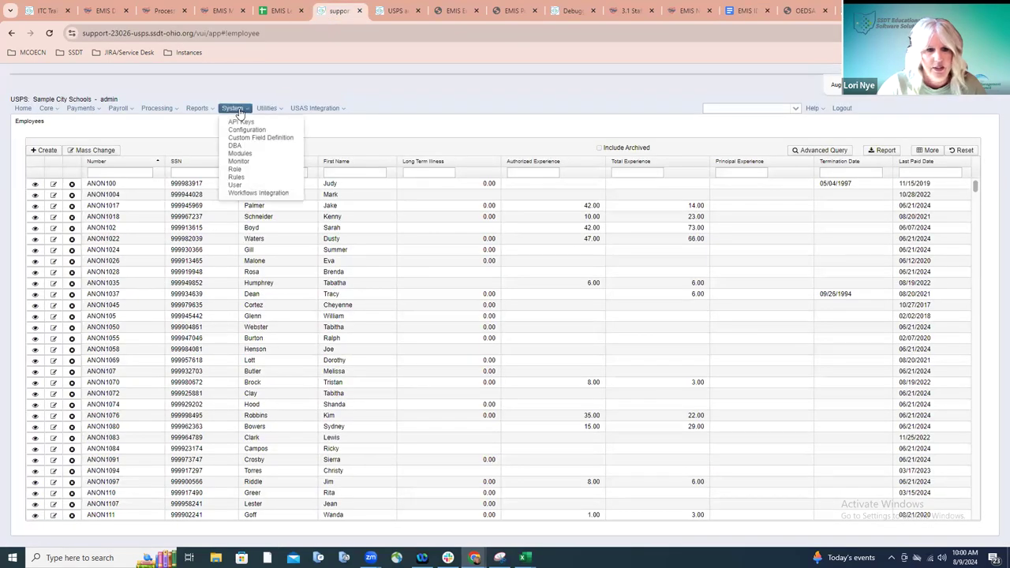
click(240, 131)
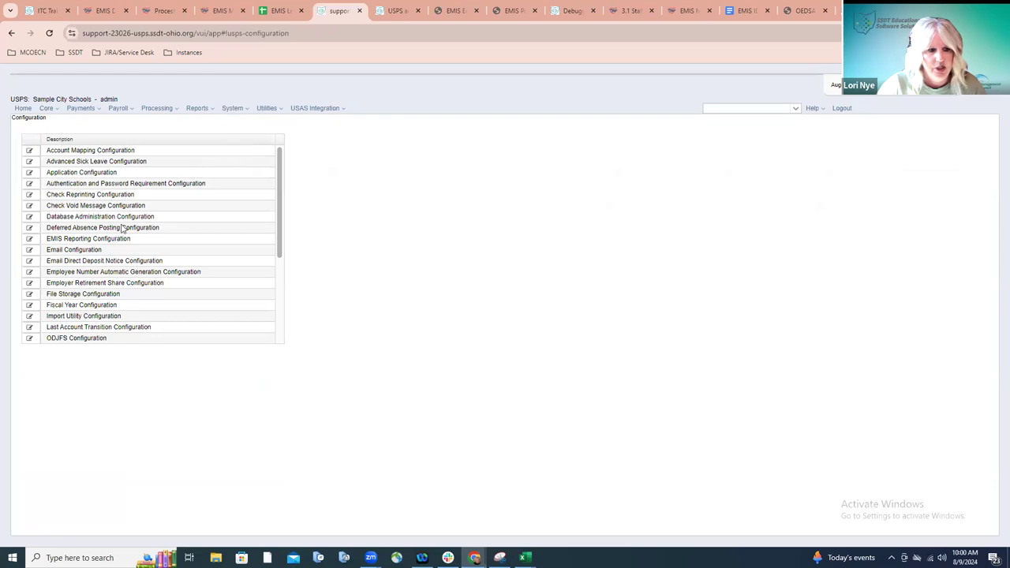
click(30, 239)
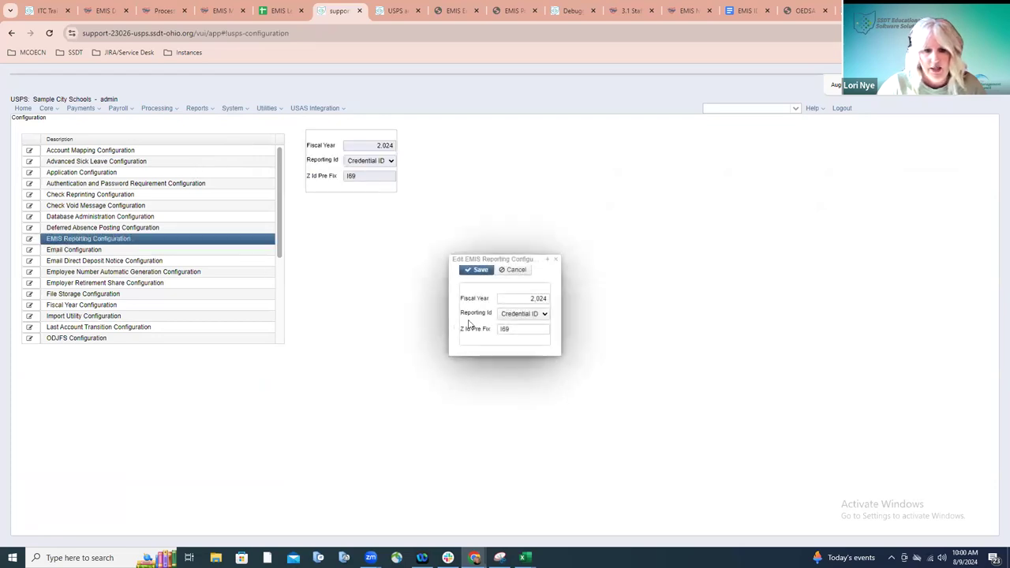
click(545, 315)
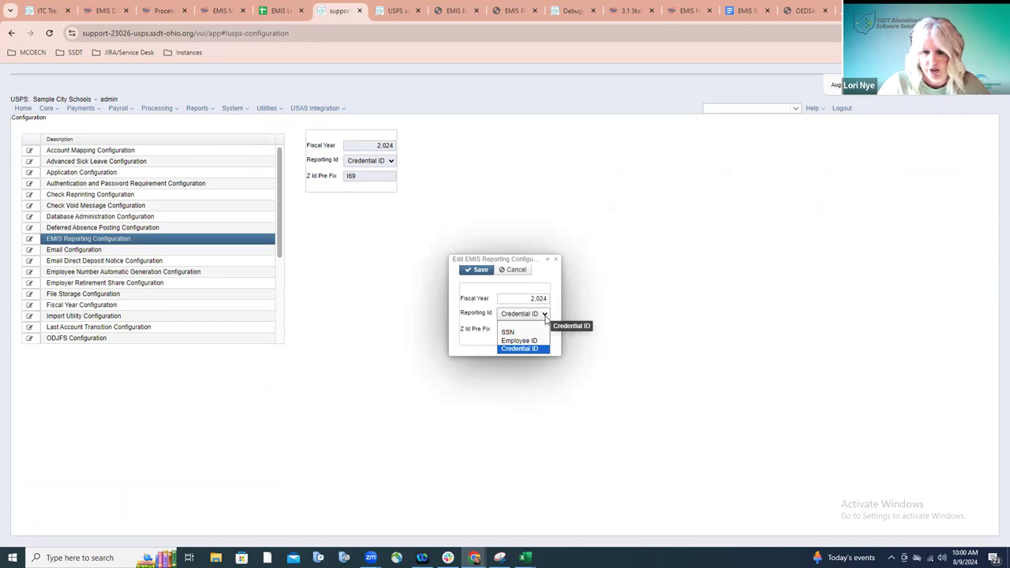
click(556, 259)
click(555, 260)
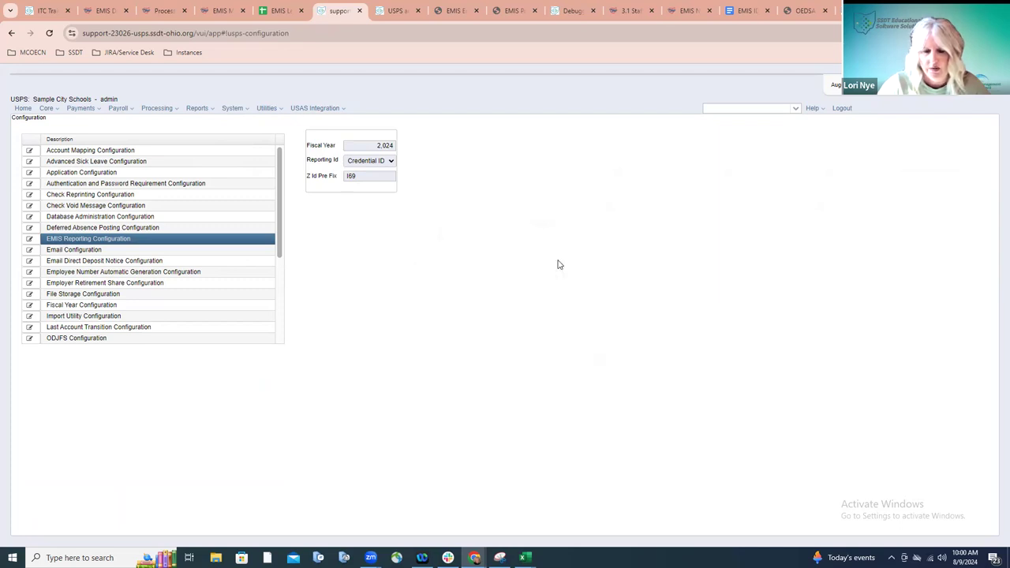
click(740, 11)
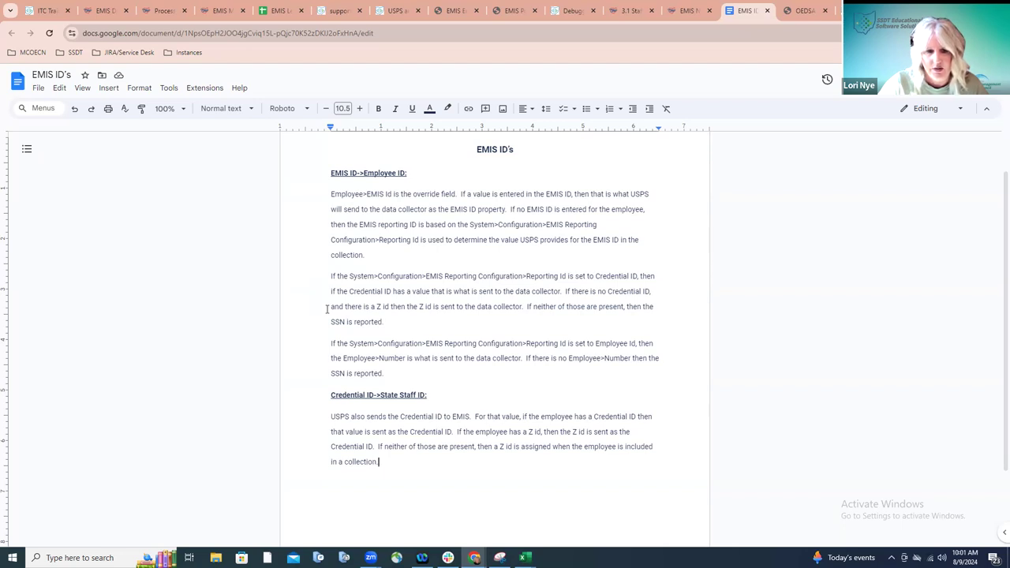
Reopen the first employee's record in USPS and find the Non-Certificate Employee ID field under State Reporting
click(340, 11)
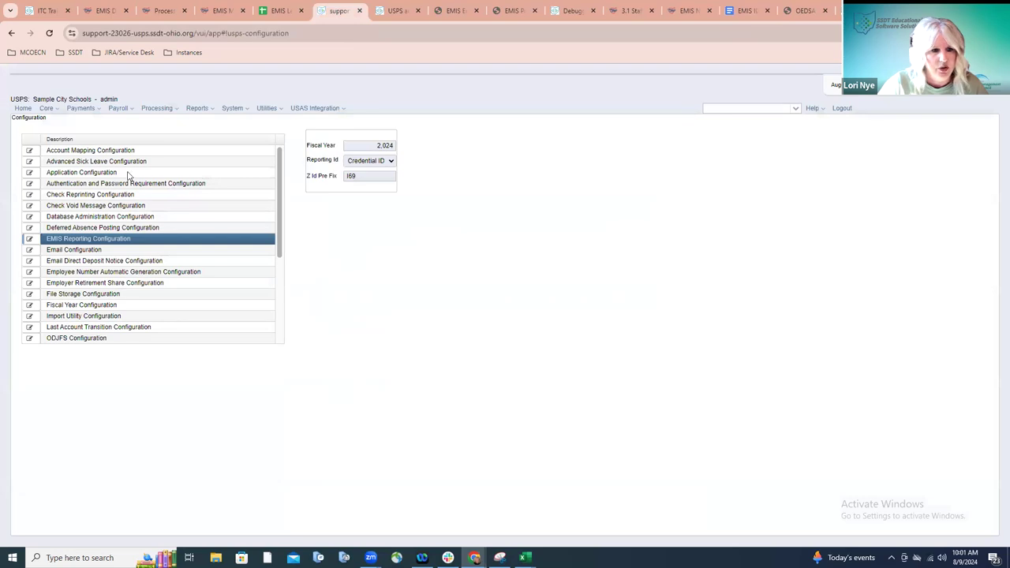
click(48, 108)
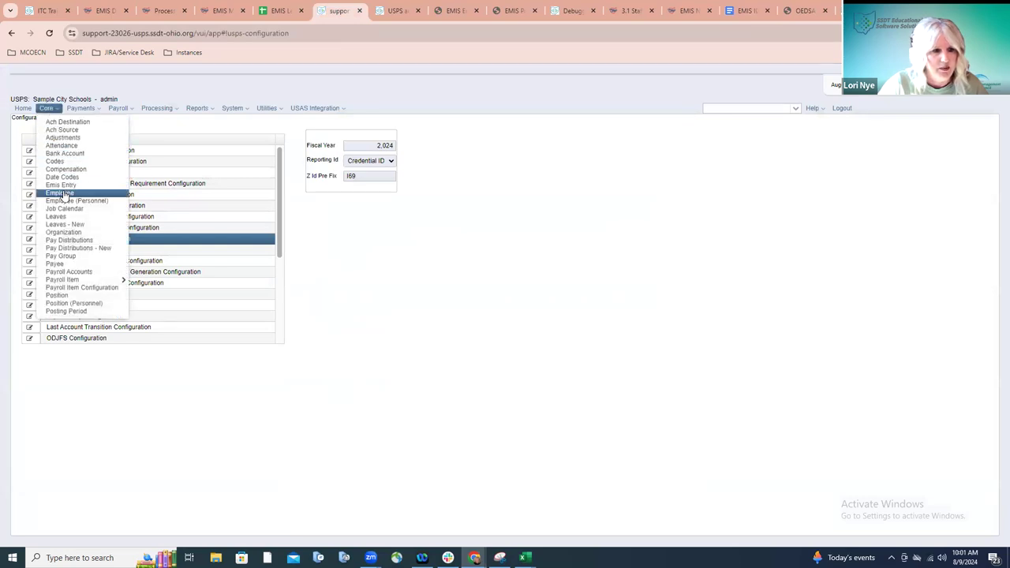
click(62, 193)
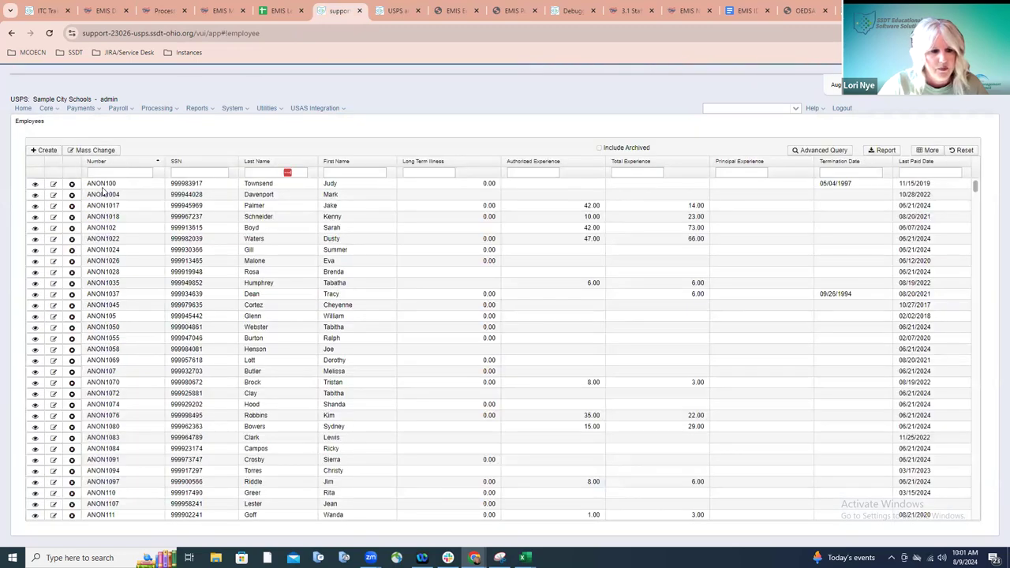
click(54, 185)
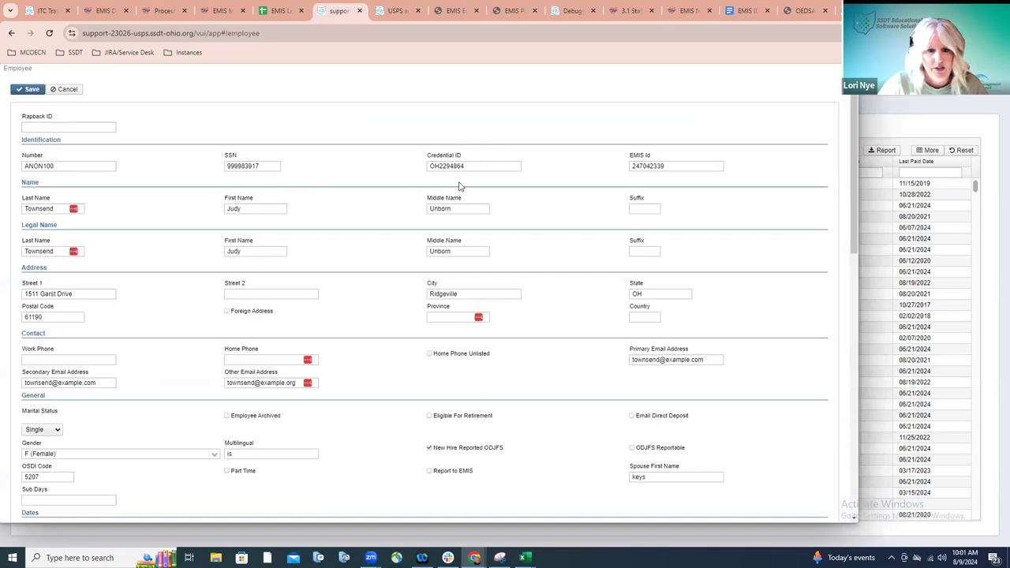
scroll(427, 317, down, 5)
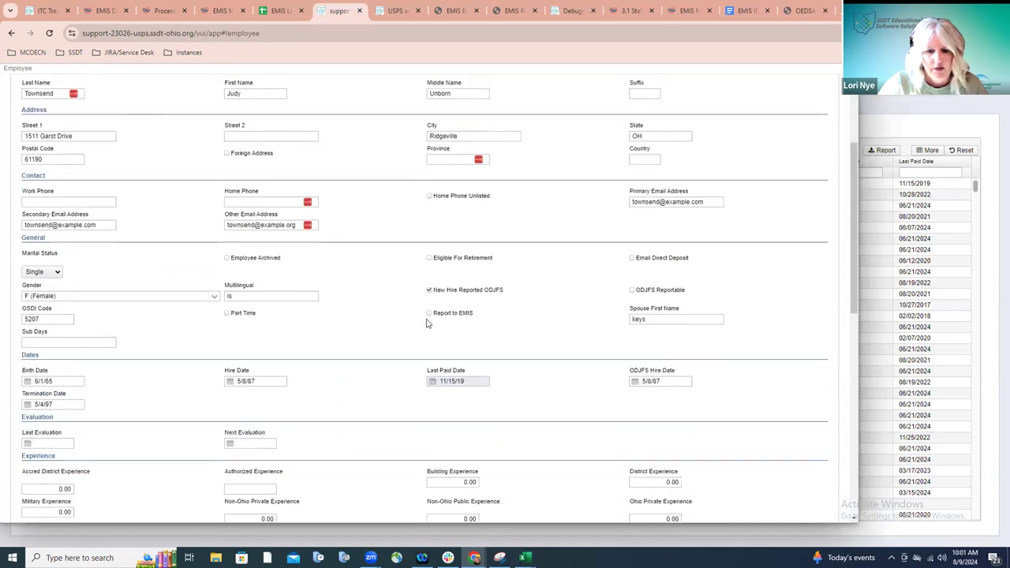
scroll(427, 320, down, 3)
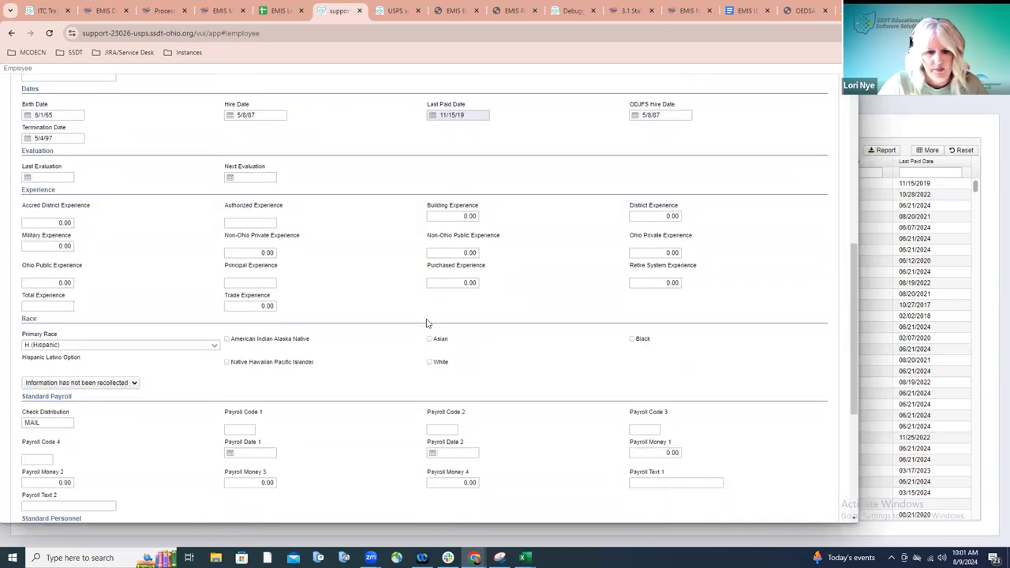
scroll(427, 322, down, 1)
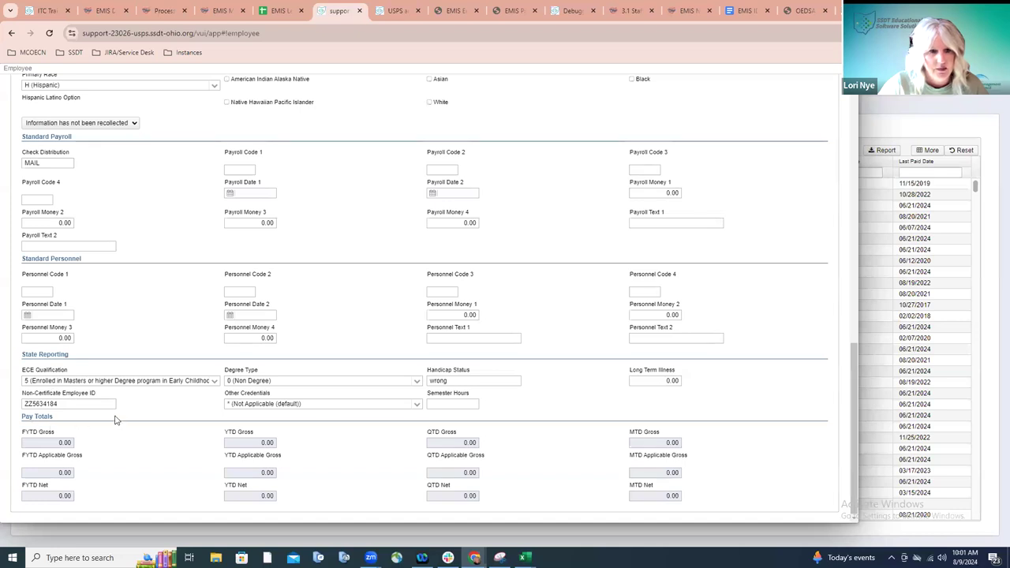
Read the Reporting Id rules and the Credential ID to State Staff ID section in the EMIS ID's document
click(736, 11)
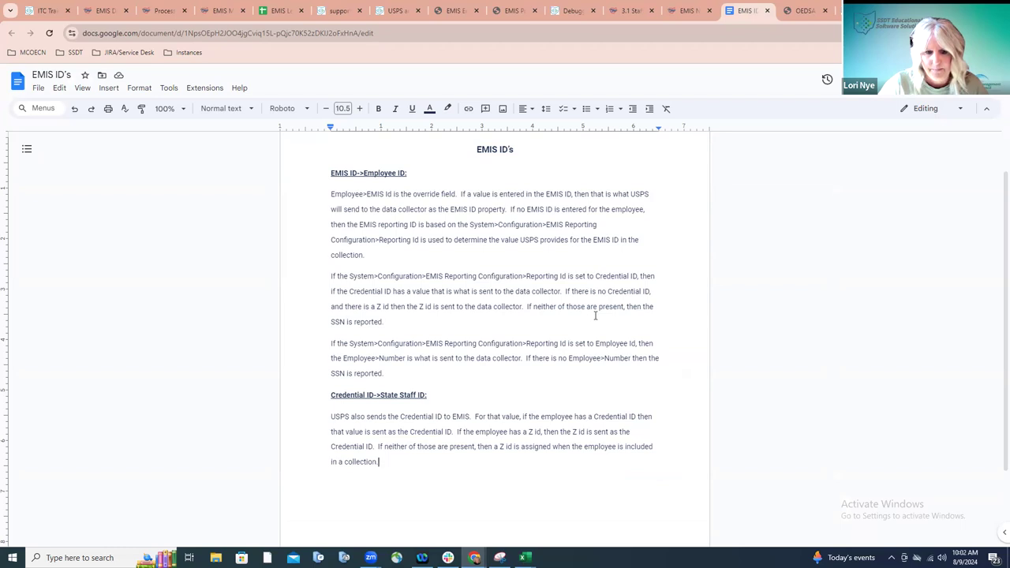
scroll(570, 366, down, 1)
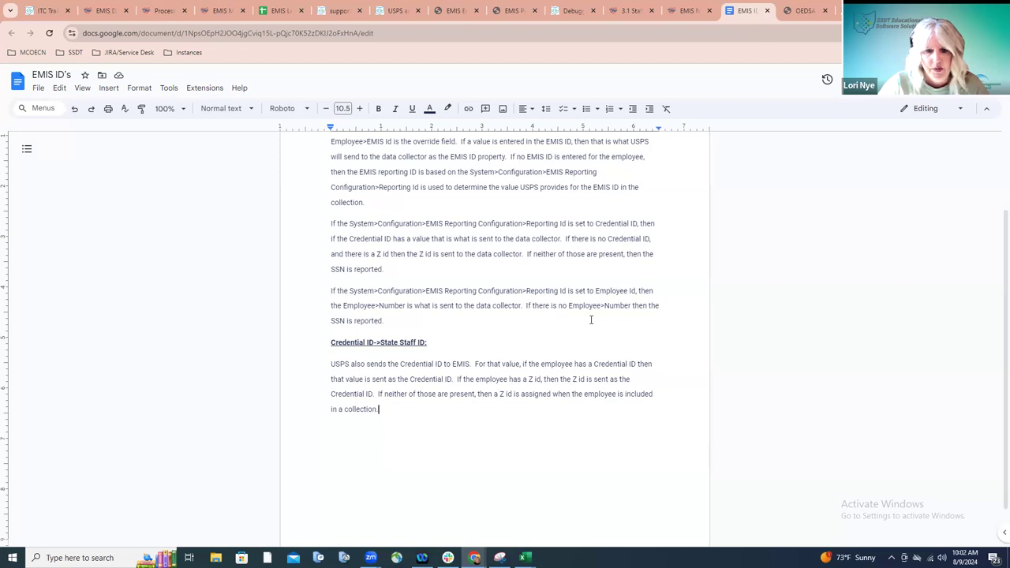
scroll(590, 320, down, 1)
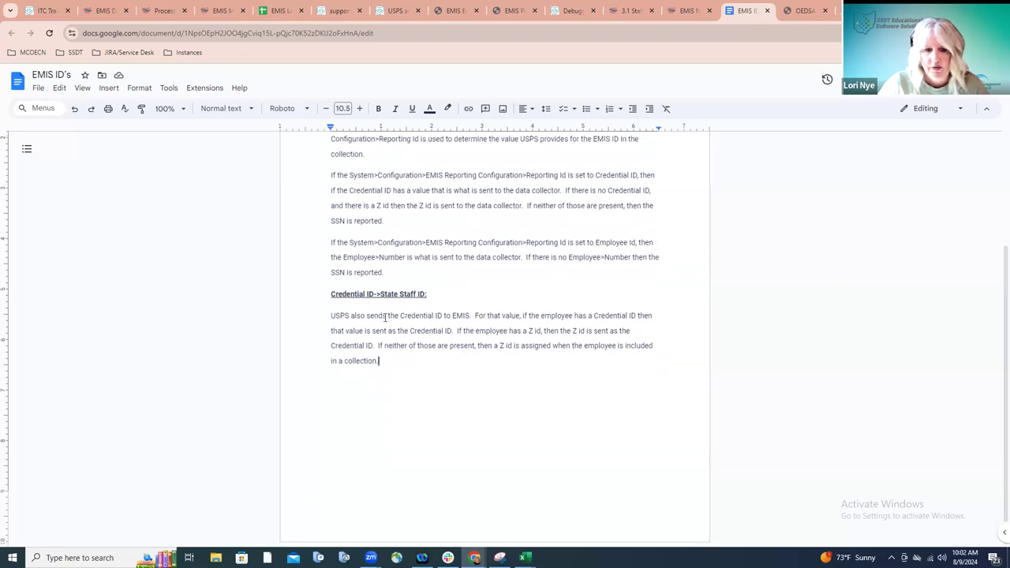